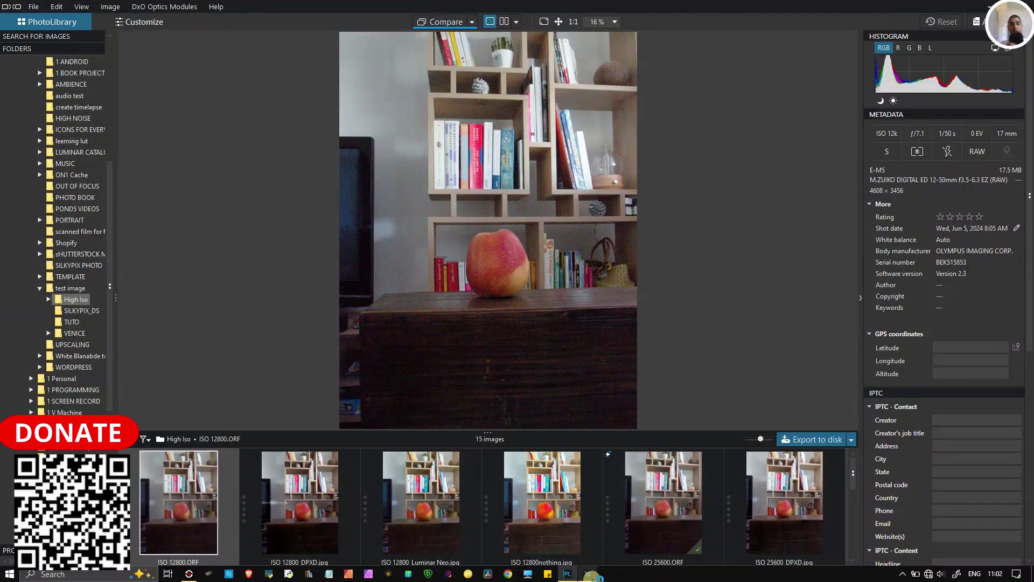
Compare Topaz's apple denoise result against the DxO PhotoLab library by flipping windows.
left_click(590, 576)
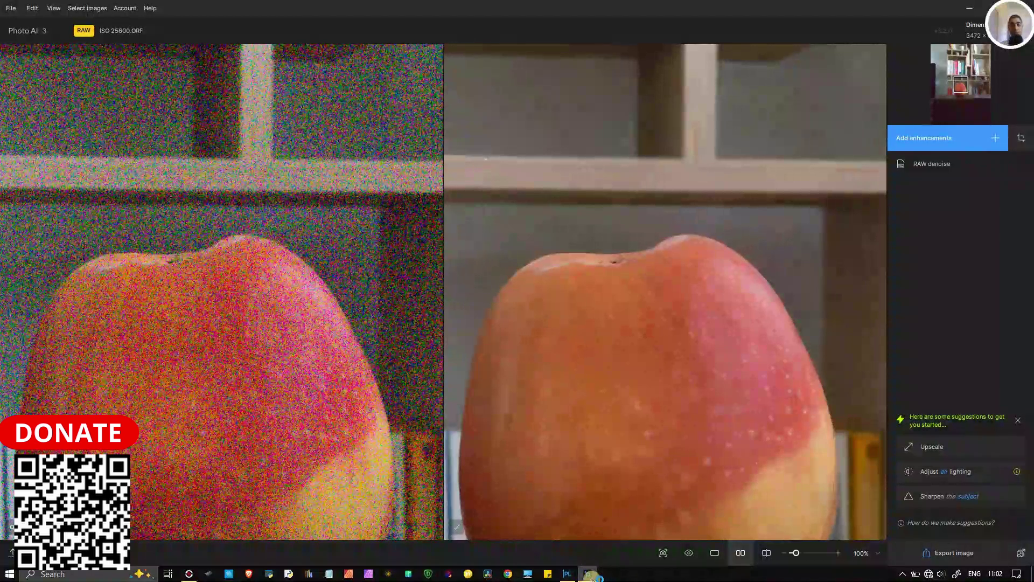
left_click(592, 578)
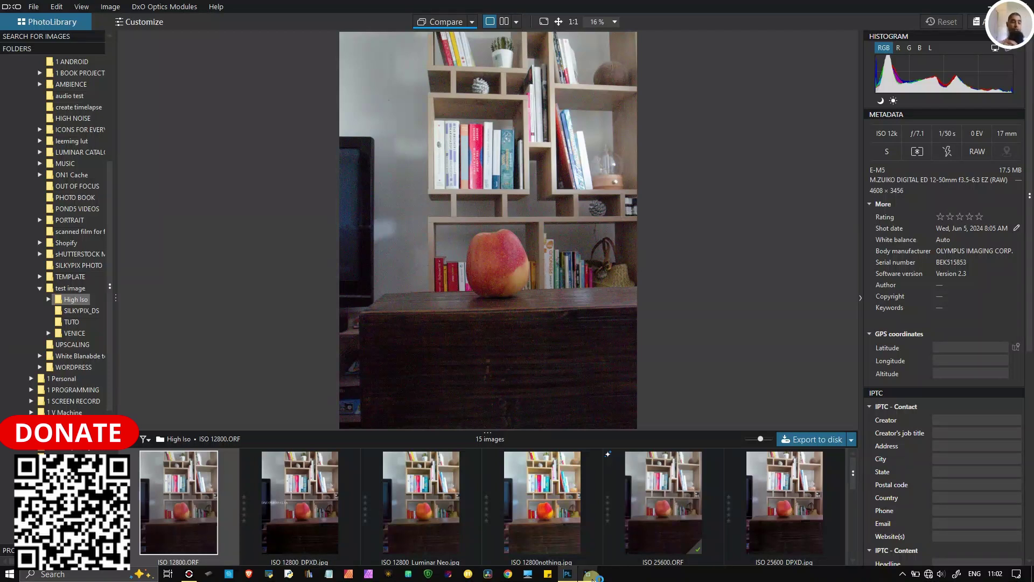
left_click(593, 578)
left_click(593, 579)
key("alt+Tab")
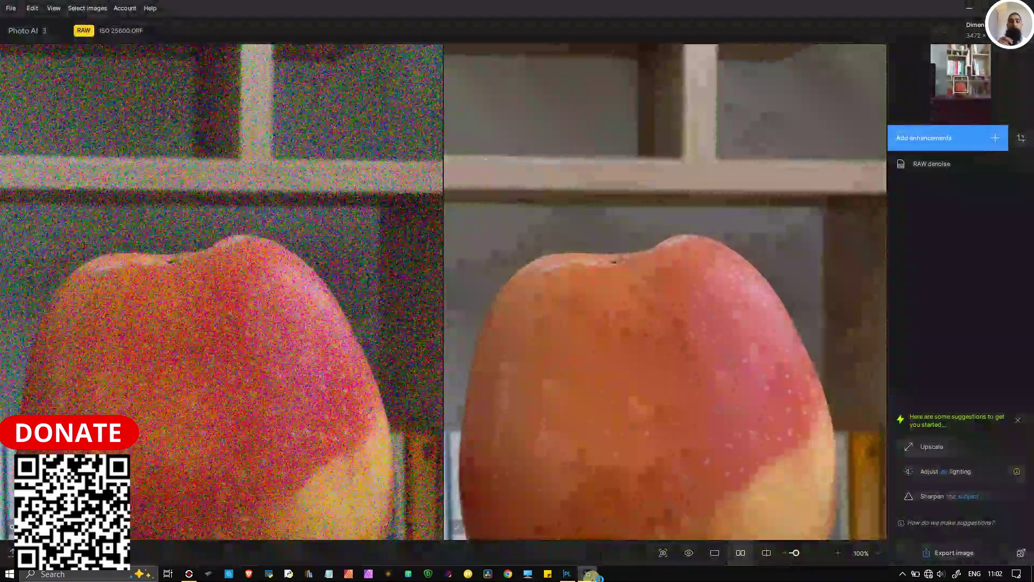
left_click(591, 576)
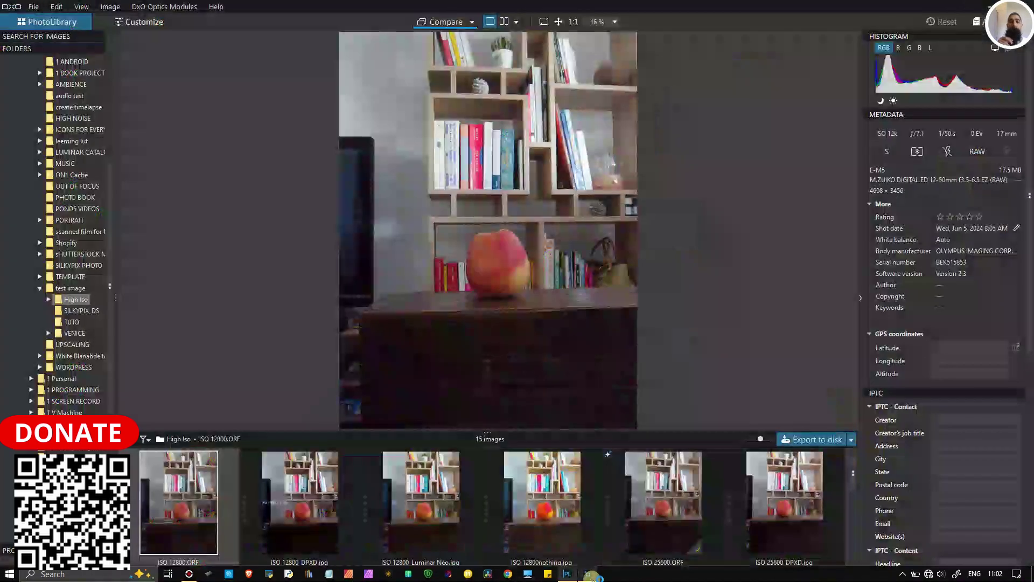
left_click(591, 575)
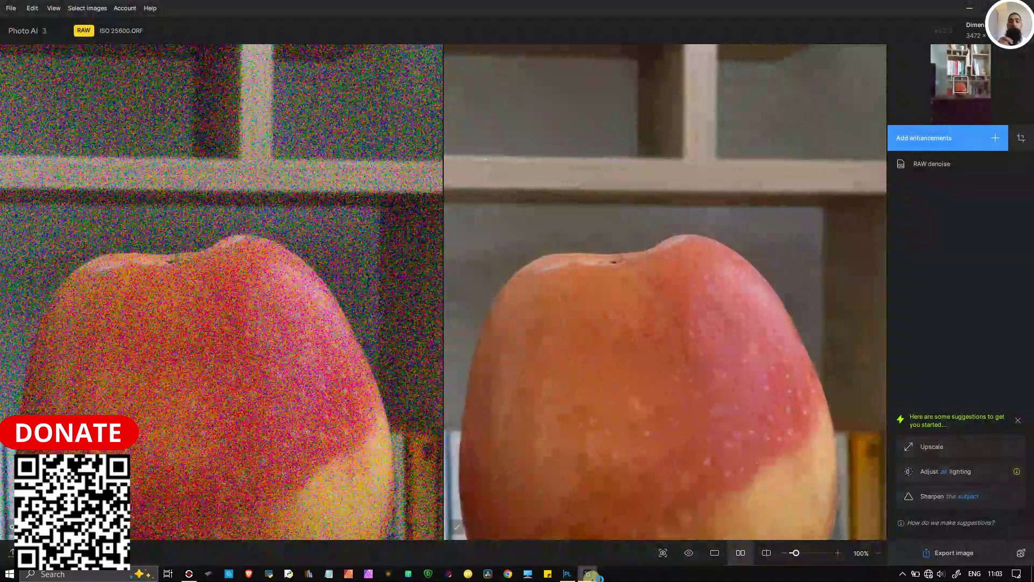
left_click(591, 575)
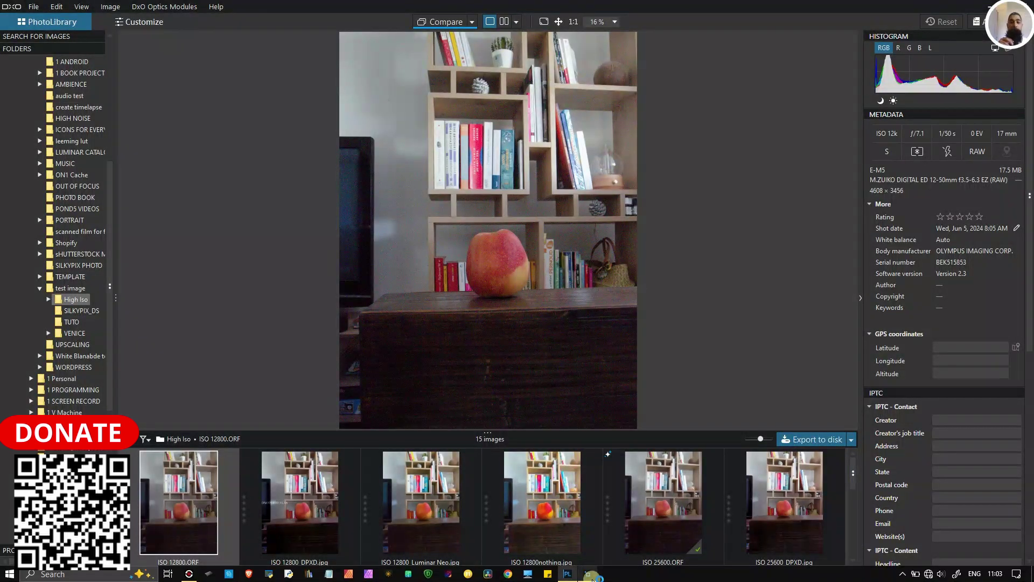
left_click(591, 576)
left_click(591, 575)
left_click(591, 576)
left_click(591, 576)
Keep alternating between Topaz's ISO 25600.ORF comparison and DxO PhotoLab.
left_click(591, 575)
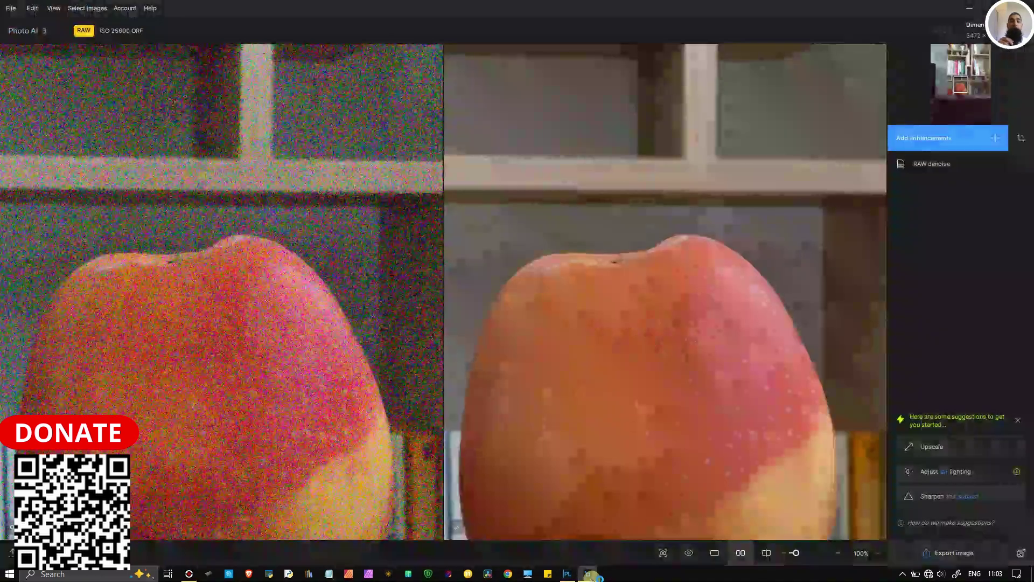
key("alt+Tab")
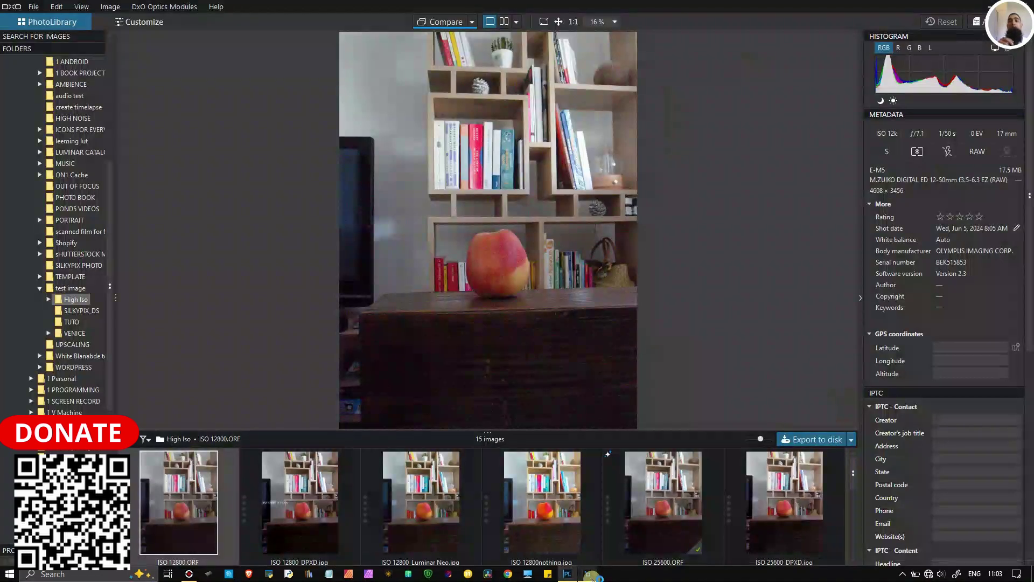
left_click(591, 576)
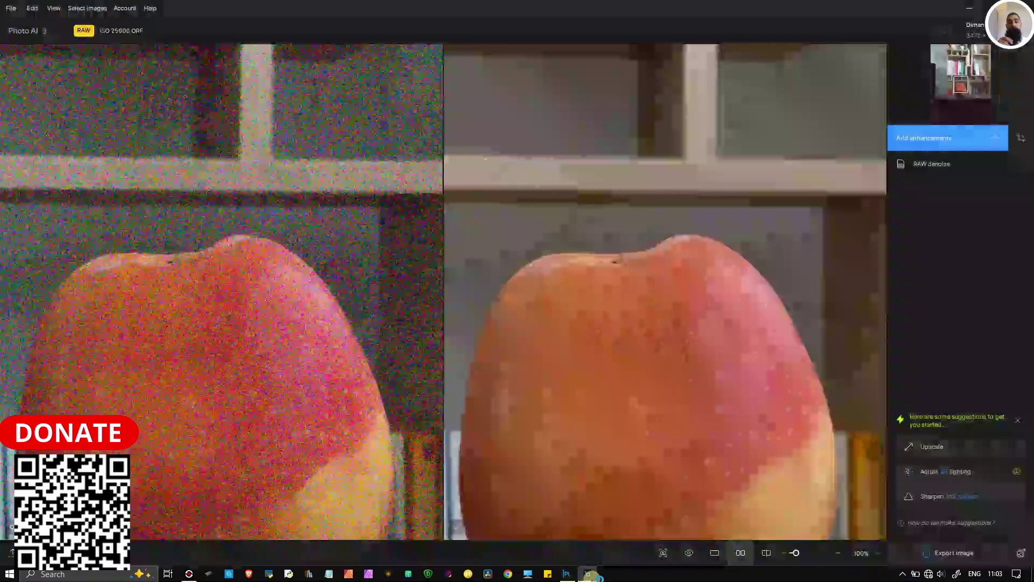
key("alt+Tab")
key("alt+Tab")
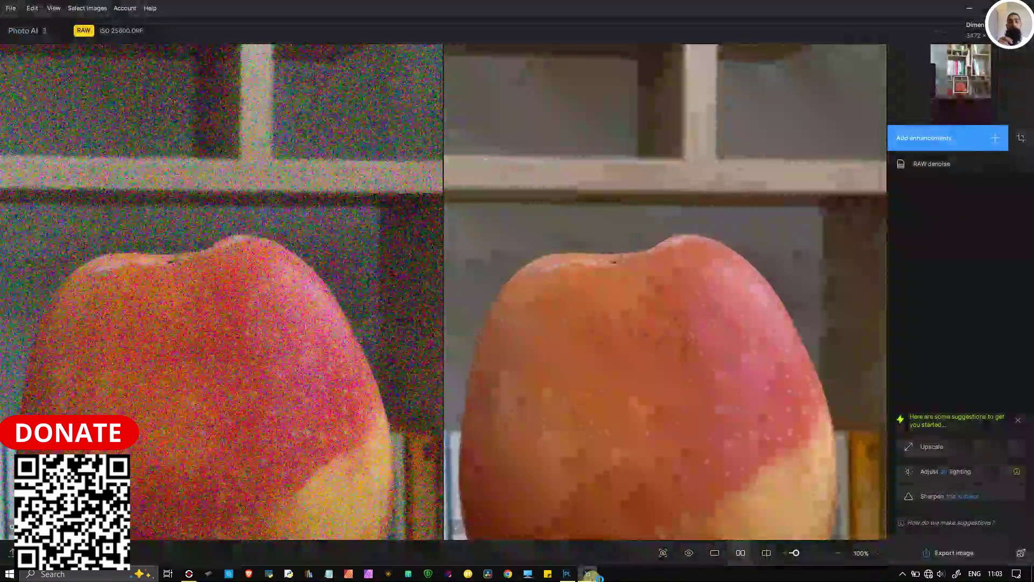
key("alt+Tab")
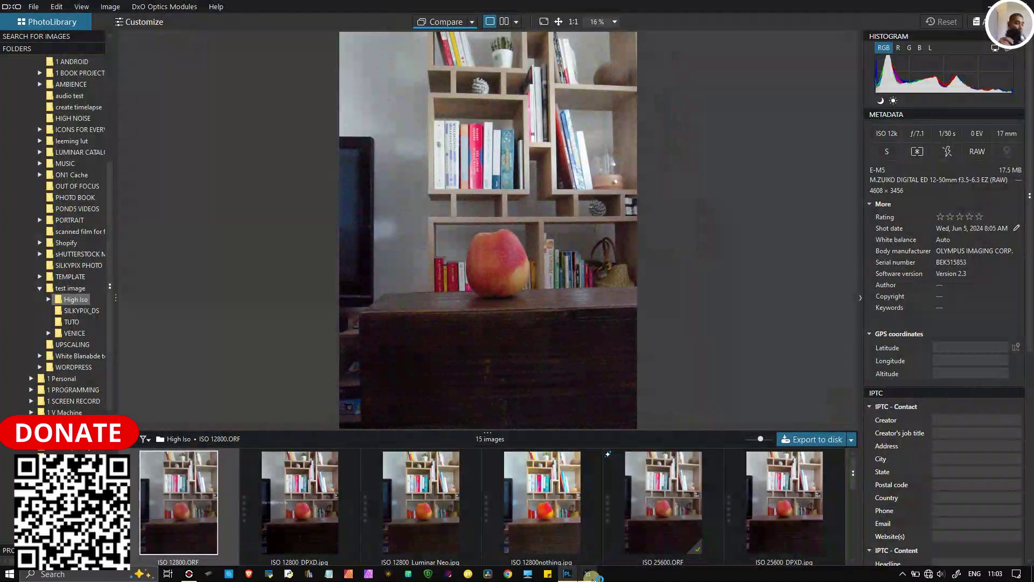
left_click(591, 575)
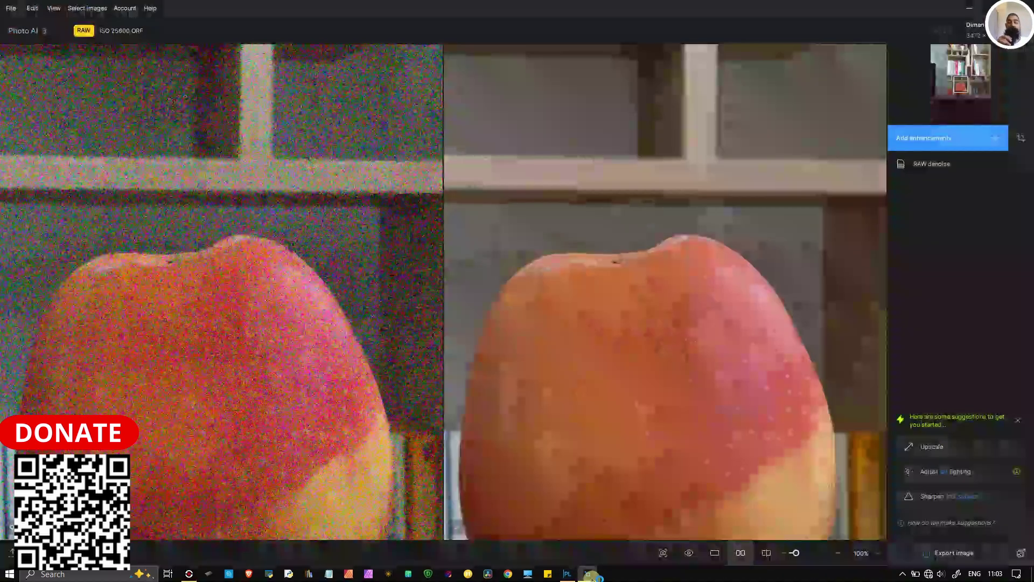
left_click(591, 574)
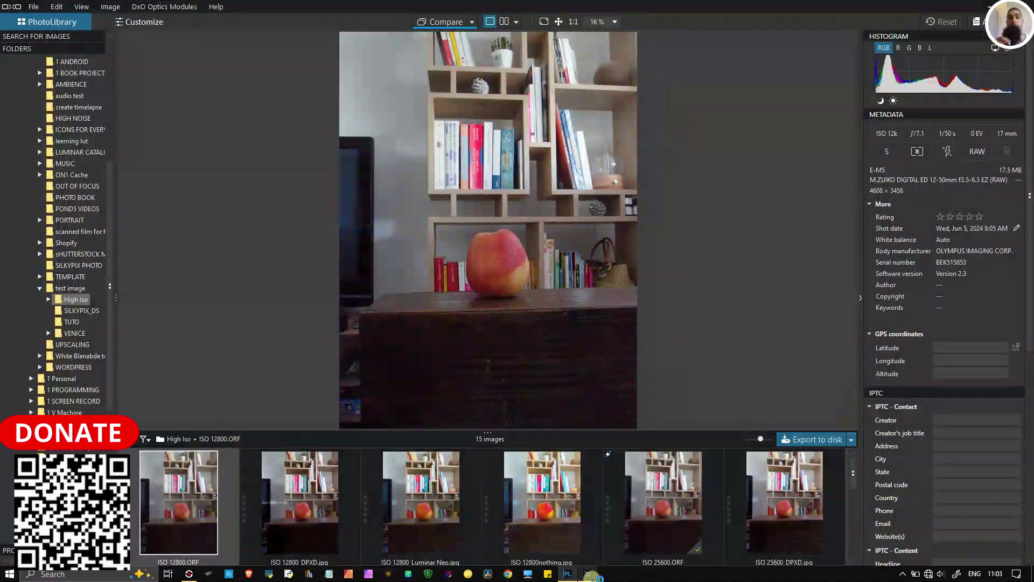
left_click(591, 575)
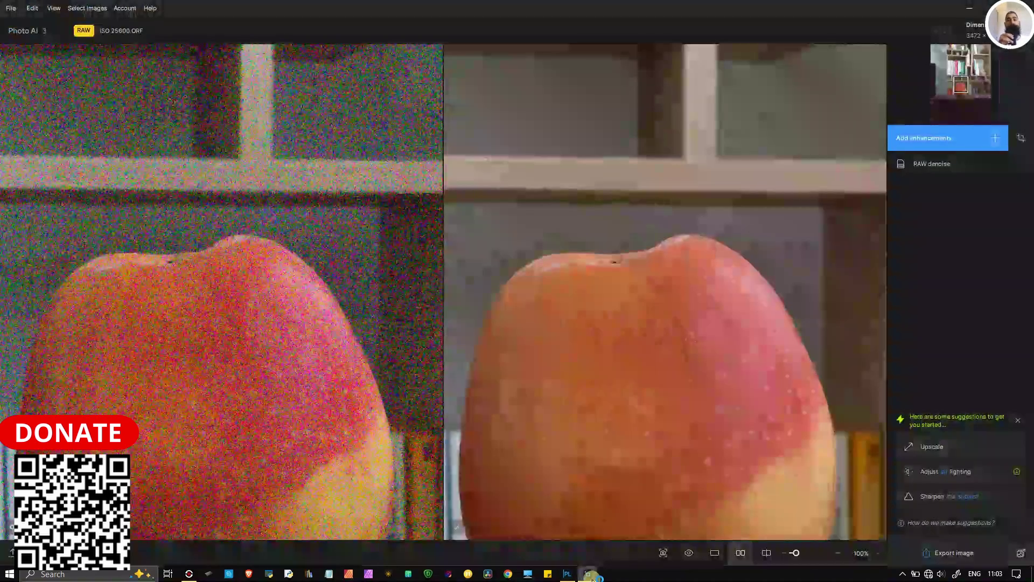
left_click(591, 575)
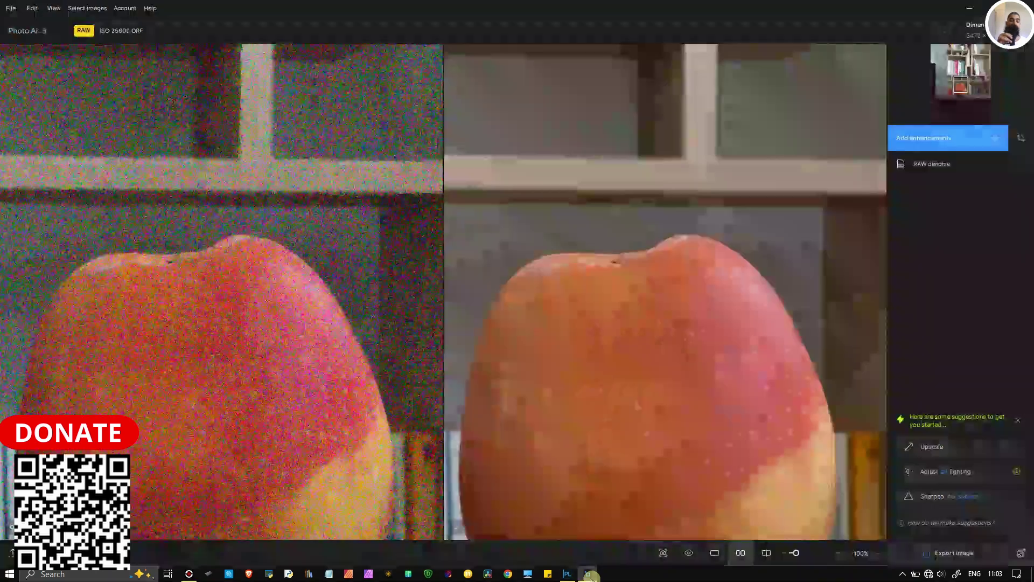
Open the ISO 12800 apple photo for editing in DxO, with Topaz's comparison in front.
left_click(589, 575)
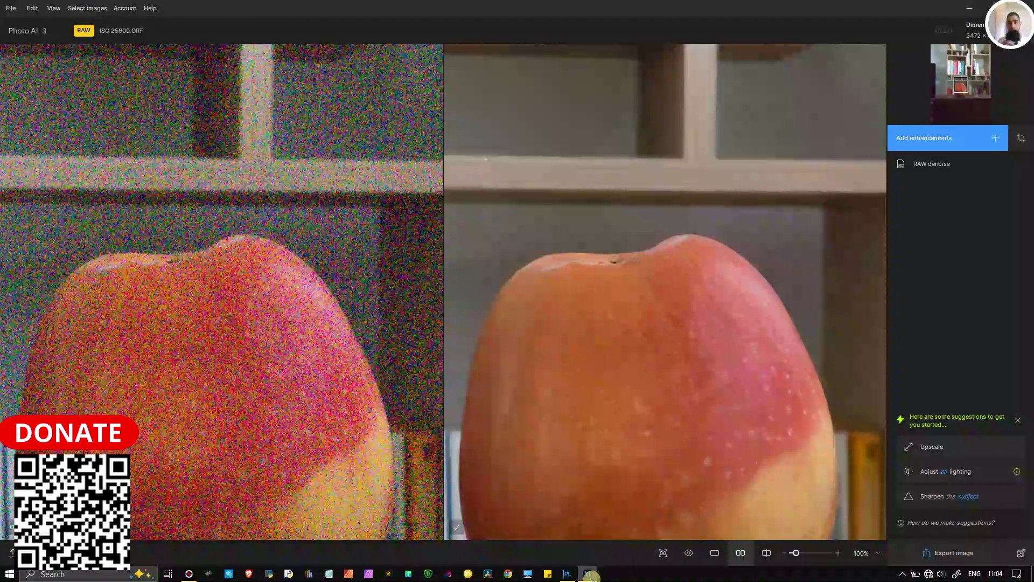
left_click(591, 576)
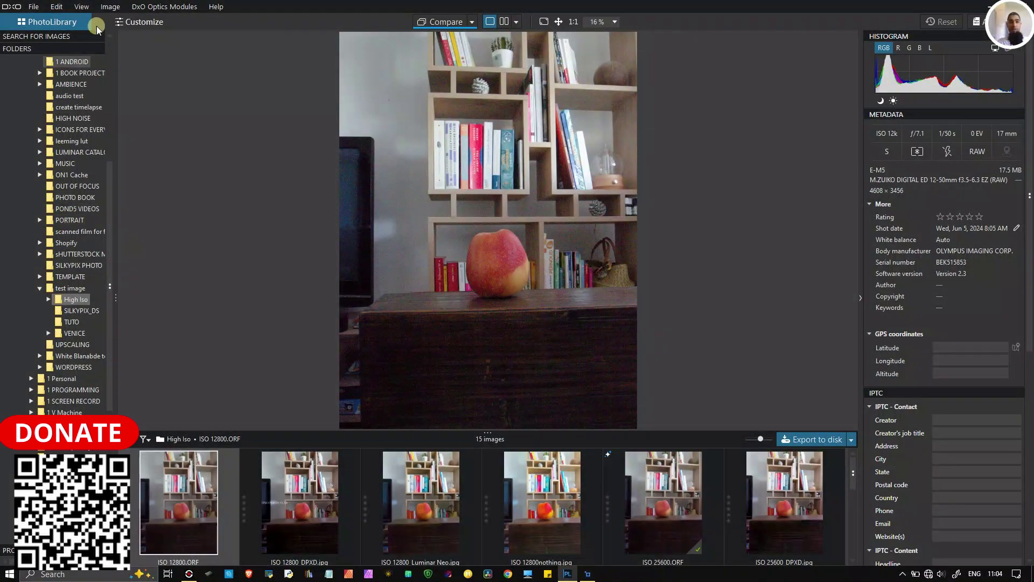
left_click(128, 27)
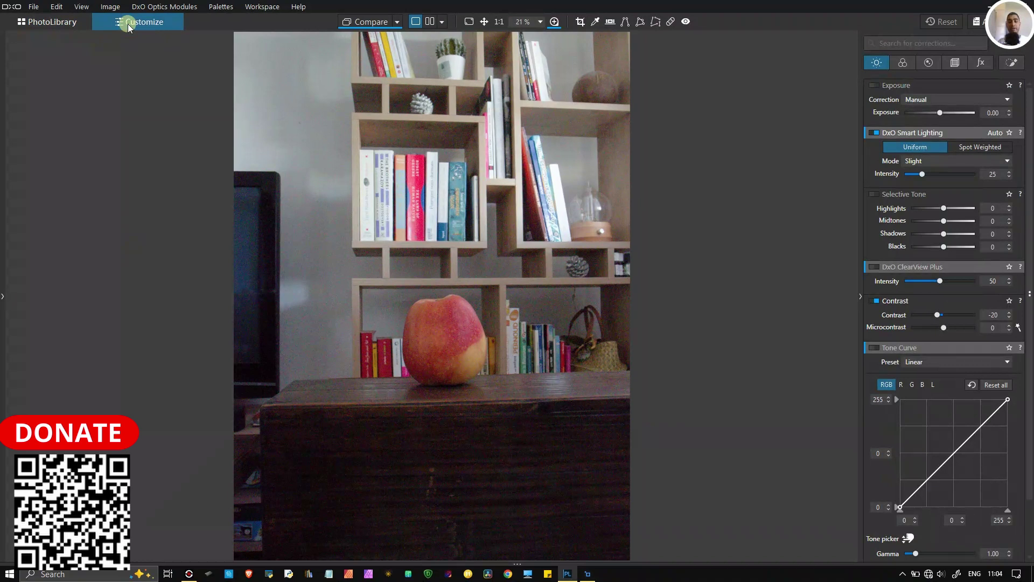
key("alt+Tab")
Switch from Topaz Photo AI back to DxO PhotoLab's editing view of the apple.
key("alt+Tab")
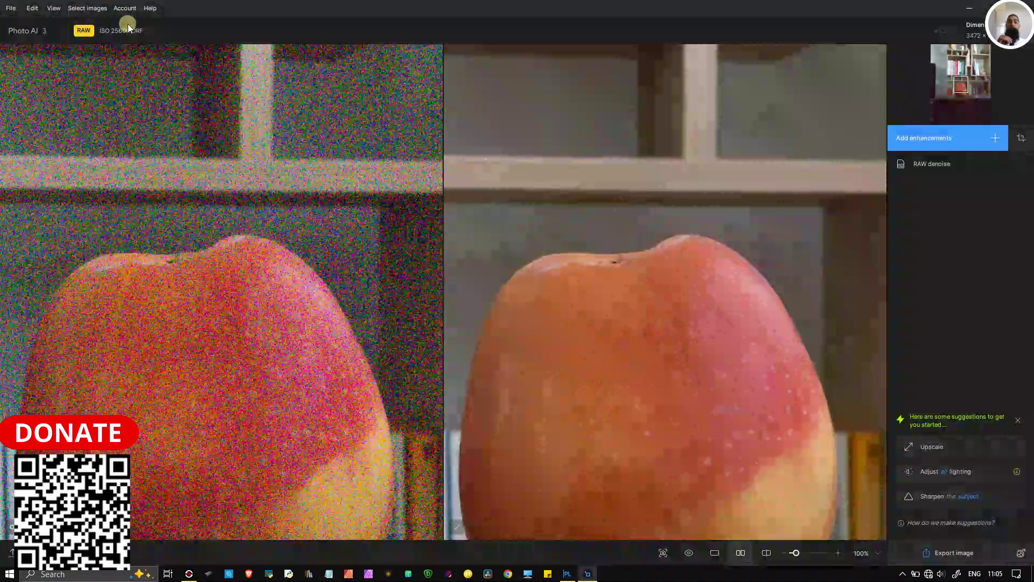
key("alt+Tab")
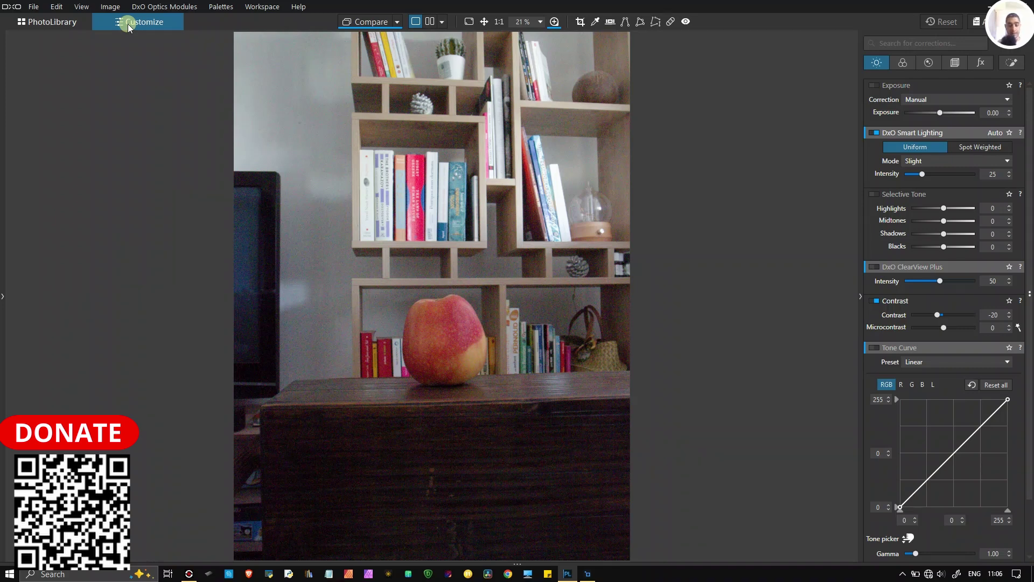
Flip between DxO PhotoLab and Topaz, ending on Topaz's ISO 25600.ORF denoise comparison.
key("alt+Tab")
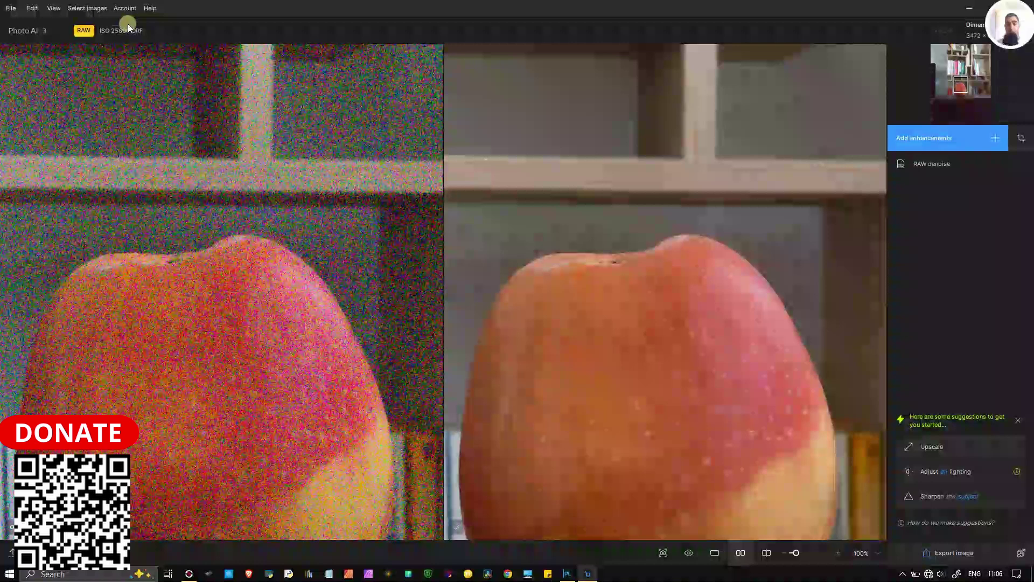
key("alt+Tab")
key("alt+Tab")
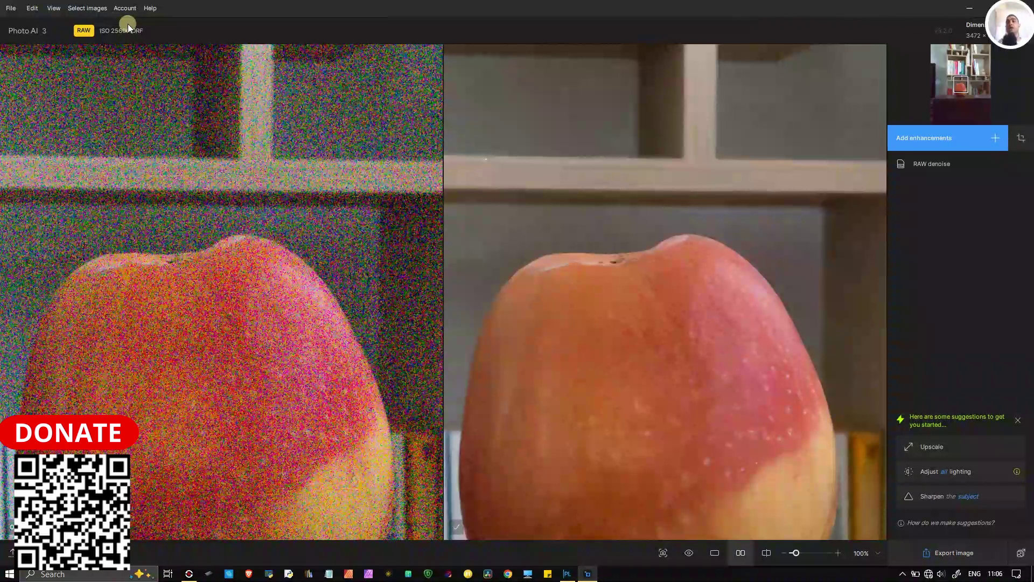
key("alt+Tab")
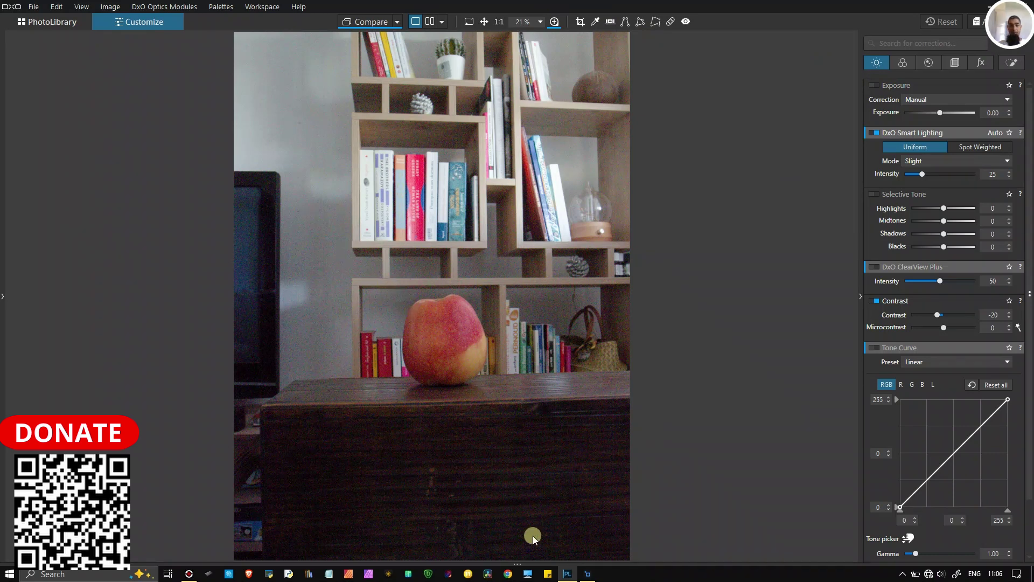
left_click(589, 574)
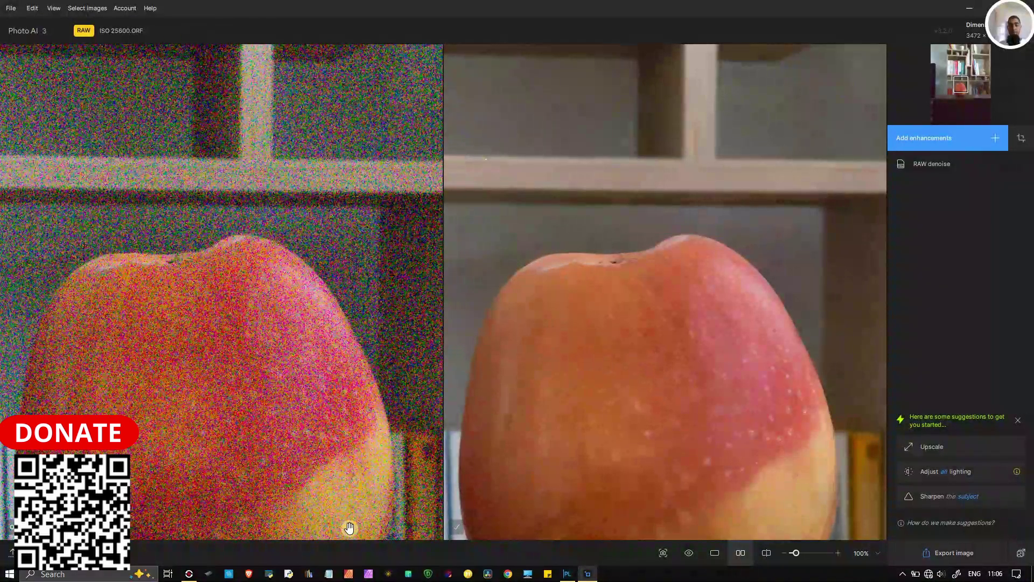
left_click(568, 573)
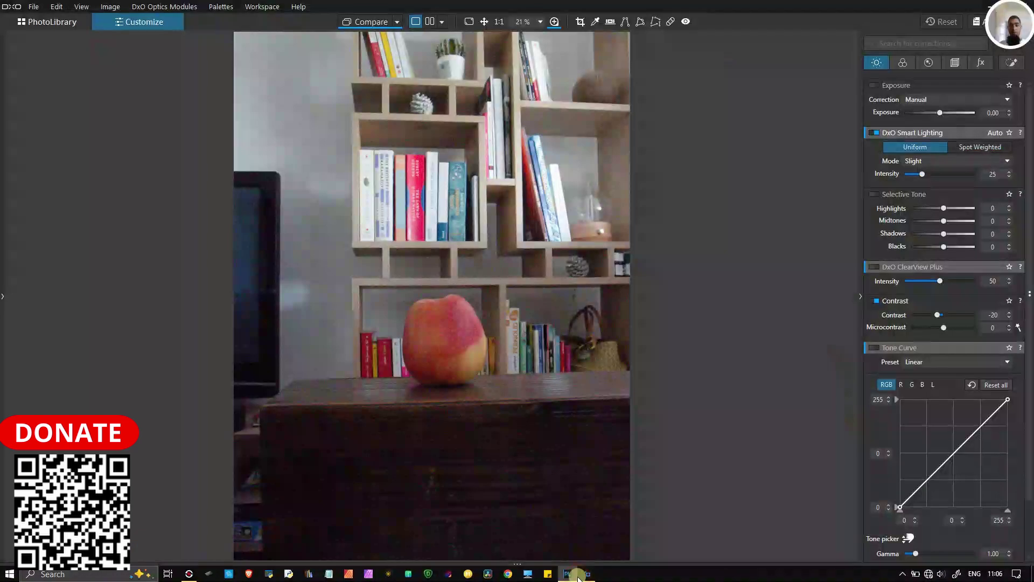
left_click(588, 574)
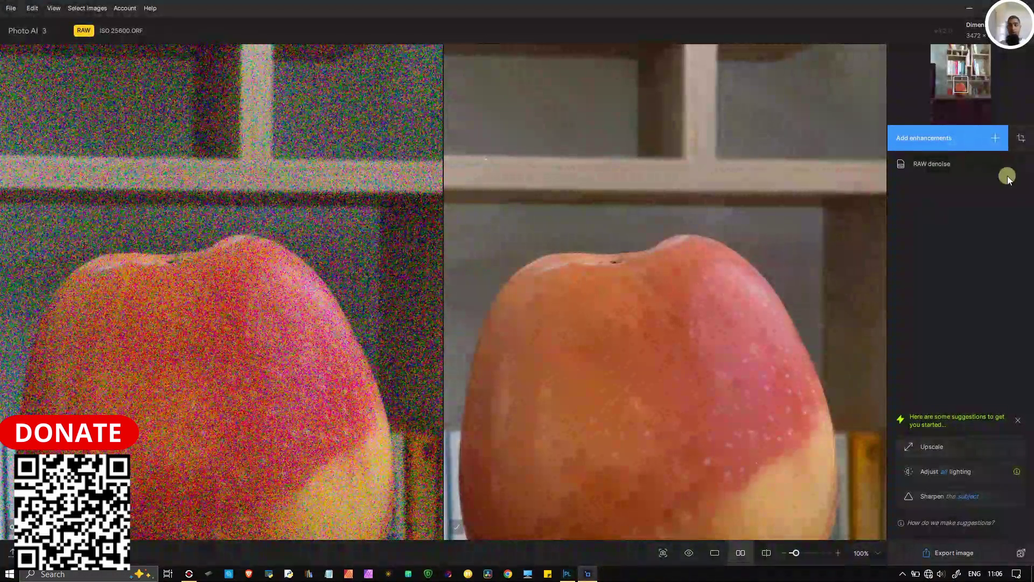
Add a Subject Sharpen enhancement (Standard model, strength 23) on top of RAW denoise.
left_click(949, 161)
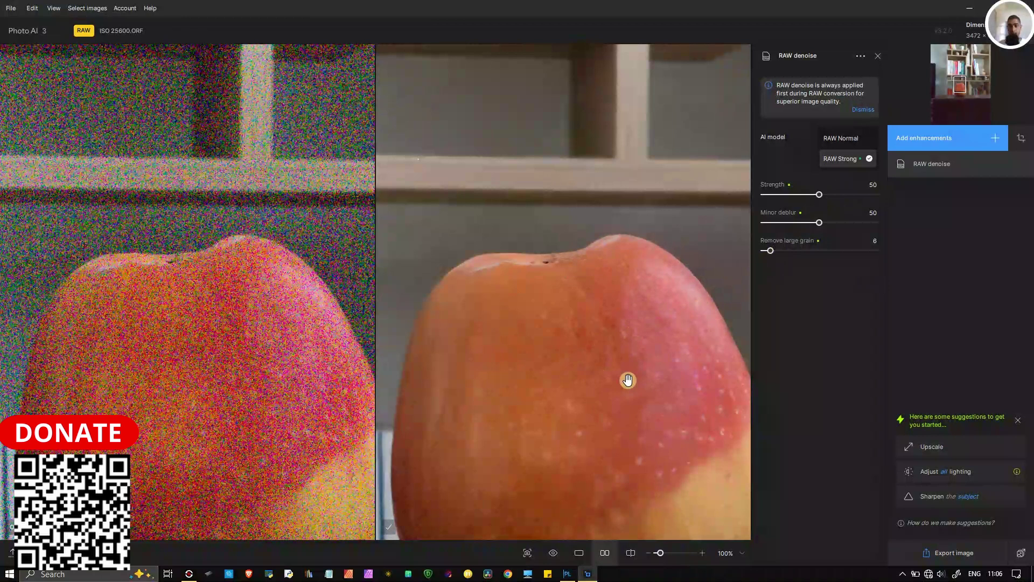
left_click(937, 496)
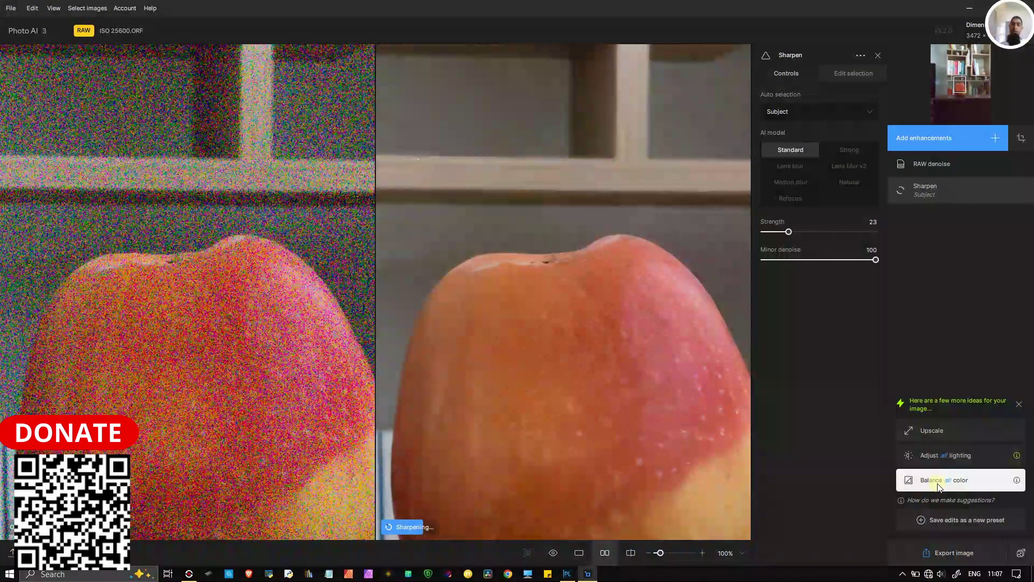
mouse_move(777, 116)
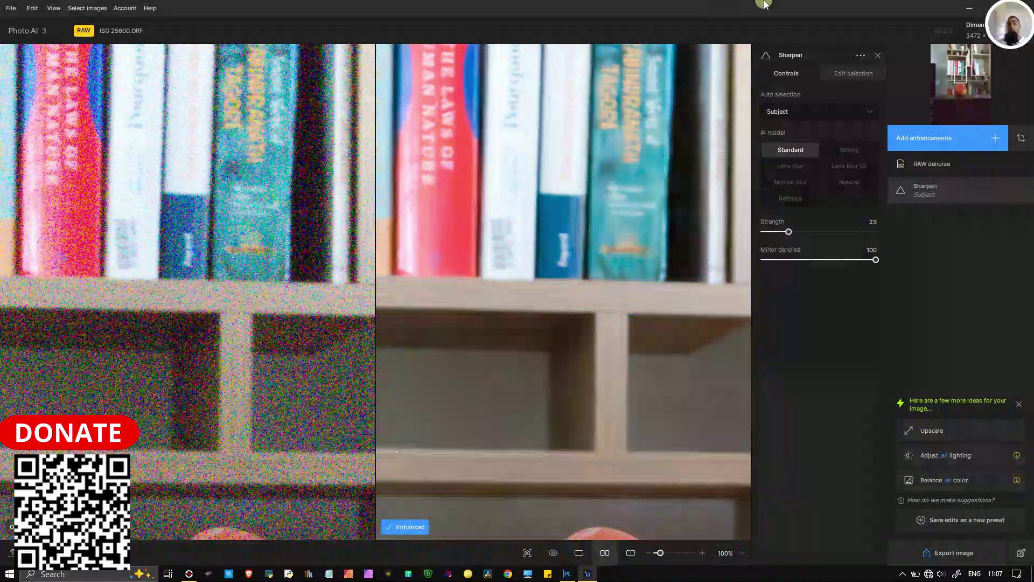
Switch the Sharpen selection to Paint mode and pan down to the lower shelf.
left_click(834, 81)
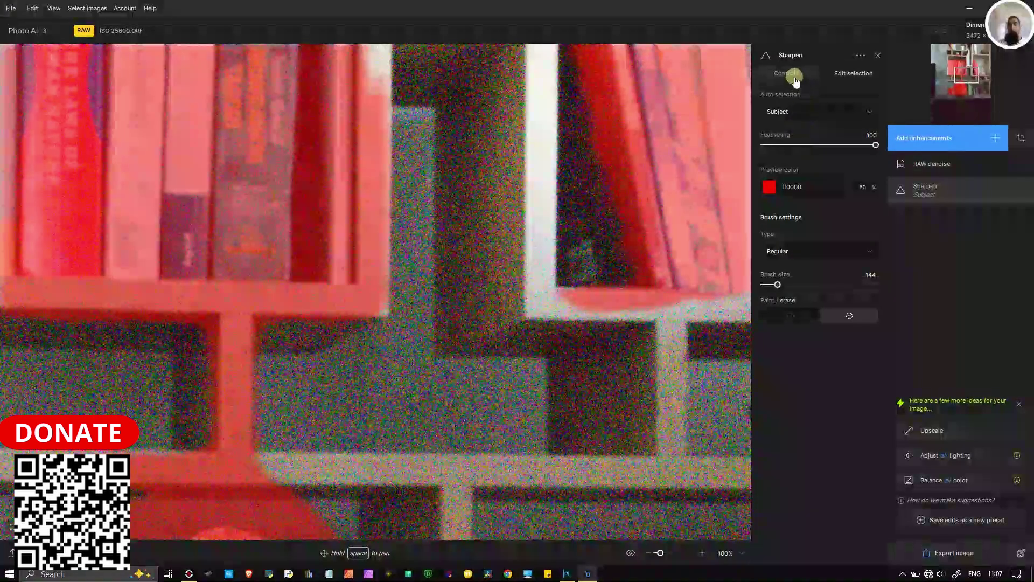
left_click(797, 111)
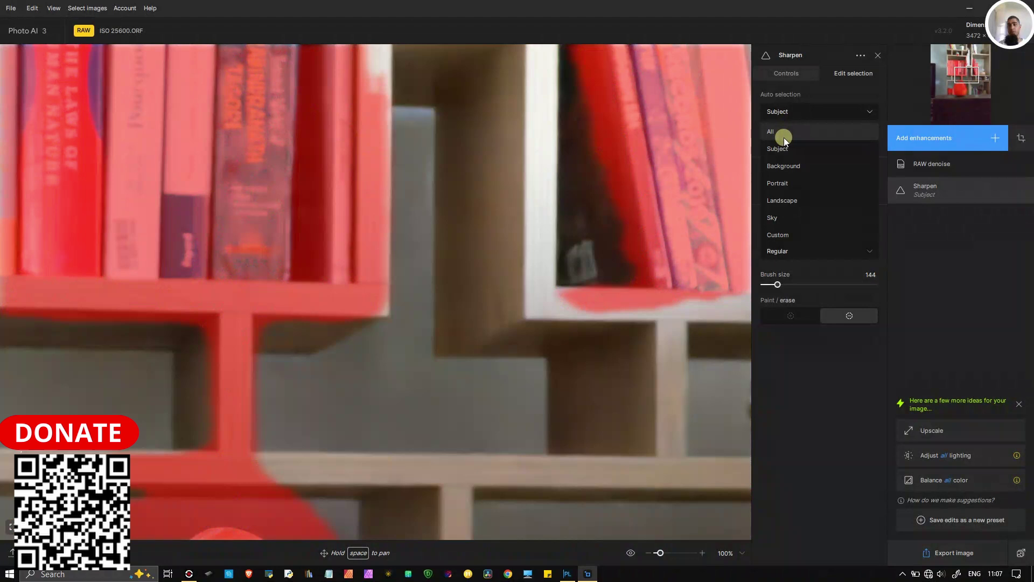
left_click(800, 313)
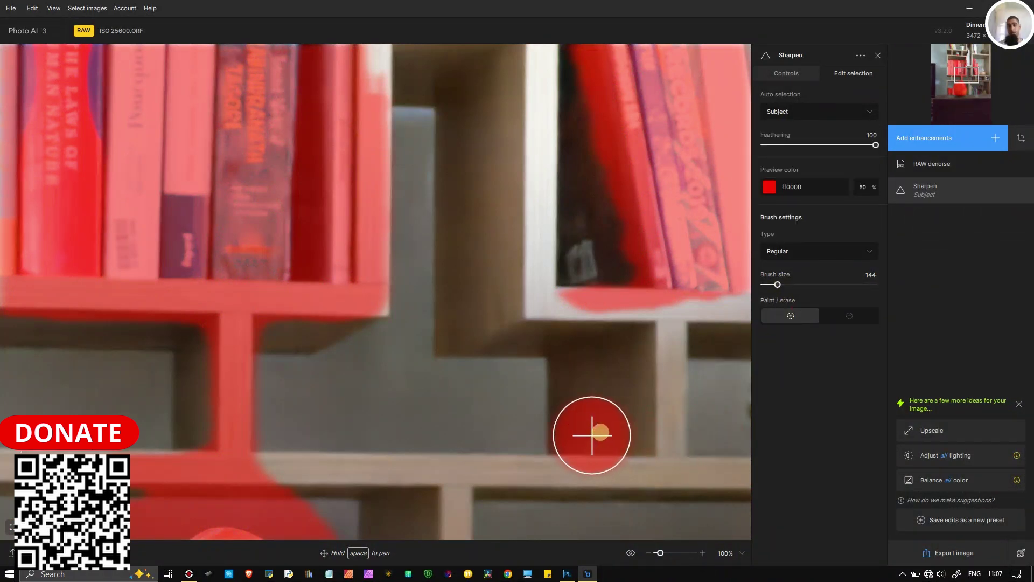
scroll(592, 434, "down", 1)
left_click_drag(965, 78, 983, 95)
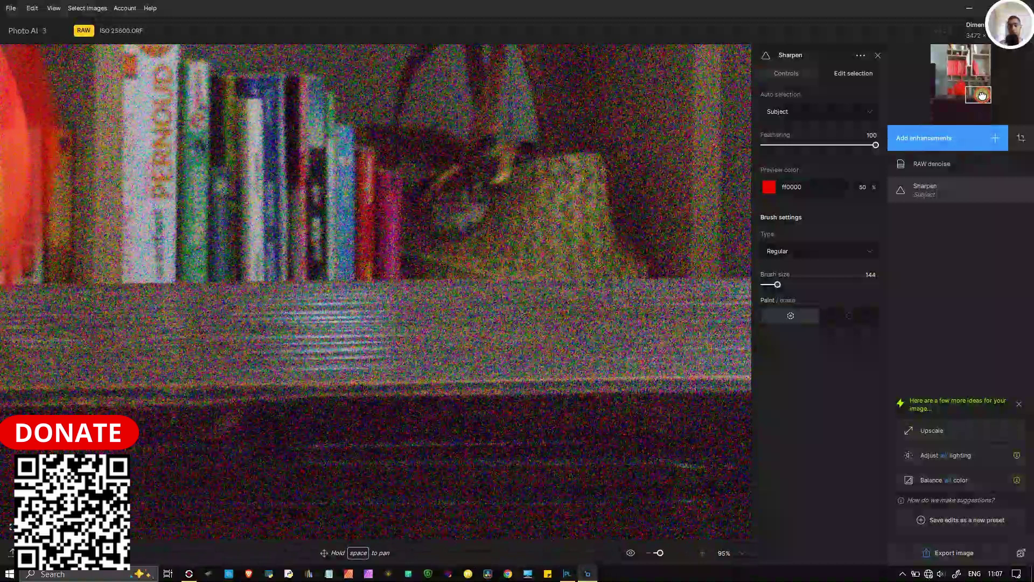
Brush the shelf top and its left side into the sharpening mask at size 144.
mouse_move(85, 352)
left_mouse_down()
mouse_move(22, 338)
mouse_move(538, 334)
left_mouse_up()
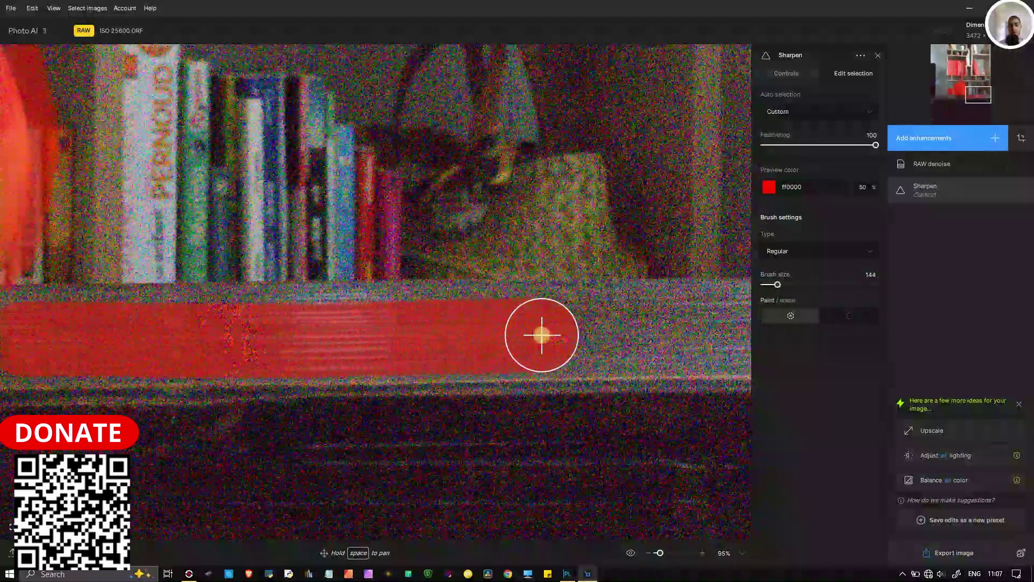
scroll(538, 334, "down", 3)
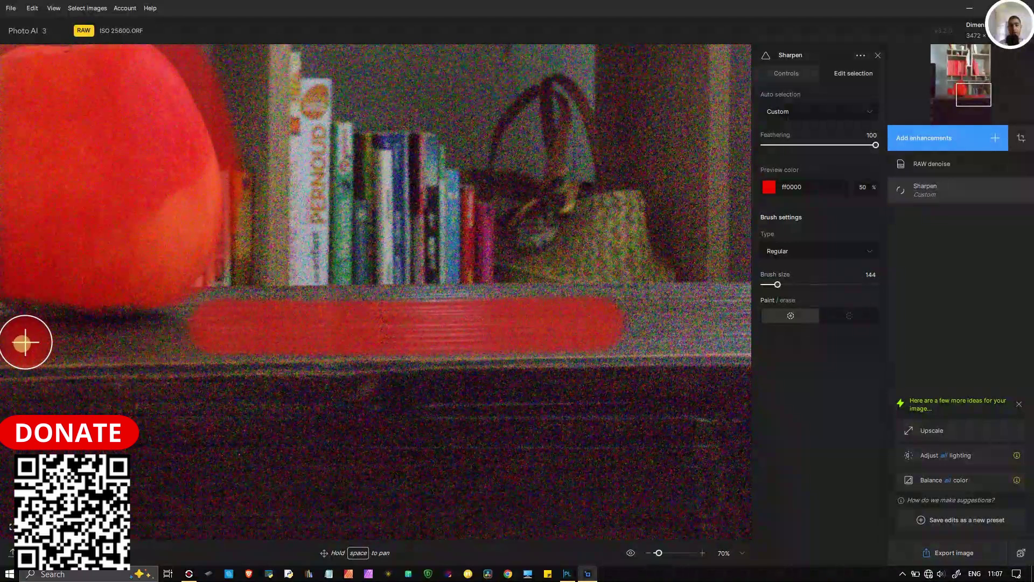
mouse_move(19, 342)
left_mouse_down()
mouse_move(699, 337)
mouse_move(717, 336)
mouse_move(733, 316)
mouse_move(207, 311)
left_mouse_up()
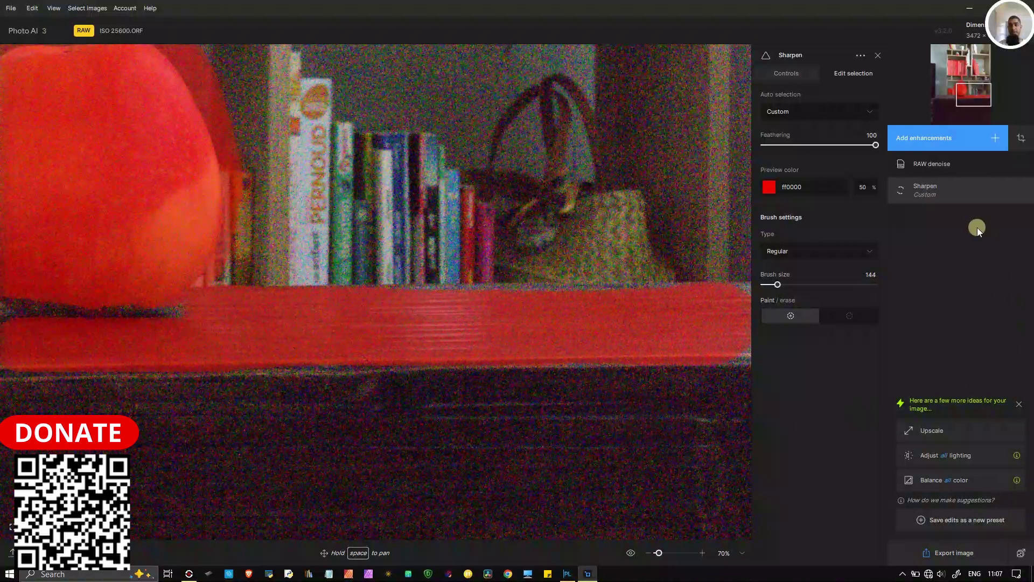
left_click_drag(976, 98, 944, 98)
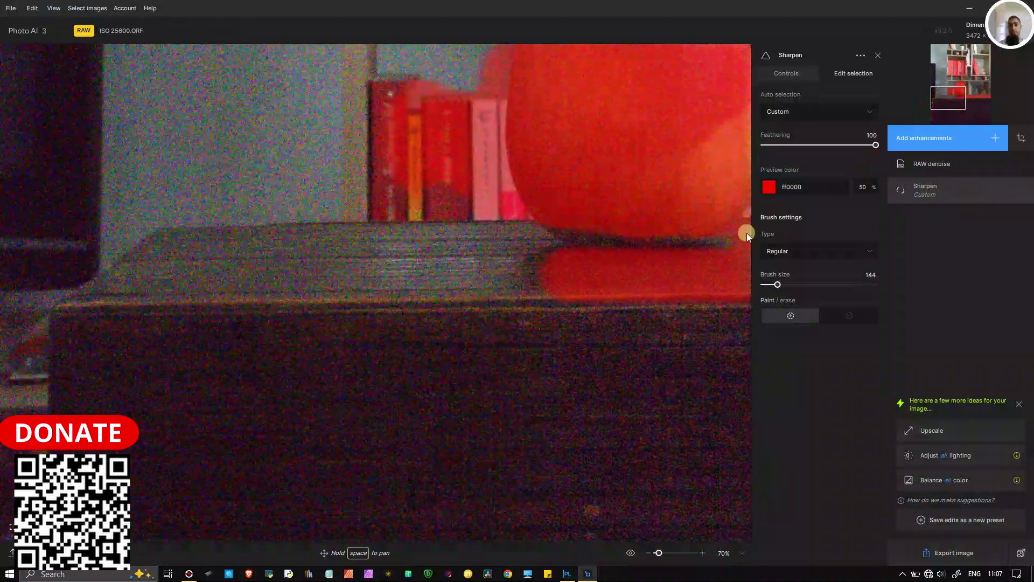
mouse_move(549, 270)
left_mouse_down()
mouse_move(536, 249)
mouse_move(482, 245)
mouse_move(212, 242)
mouse_move(152, 249)
mouse_move(102, 291)
mouse_move(208, 277)
mouse_move(557, 277)
mouse_move(474, 289)
mouse_move(265, 286)
mouse_move(609, 293)
mouse_move(700, 264)
left_mouse_up()
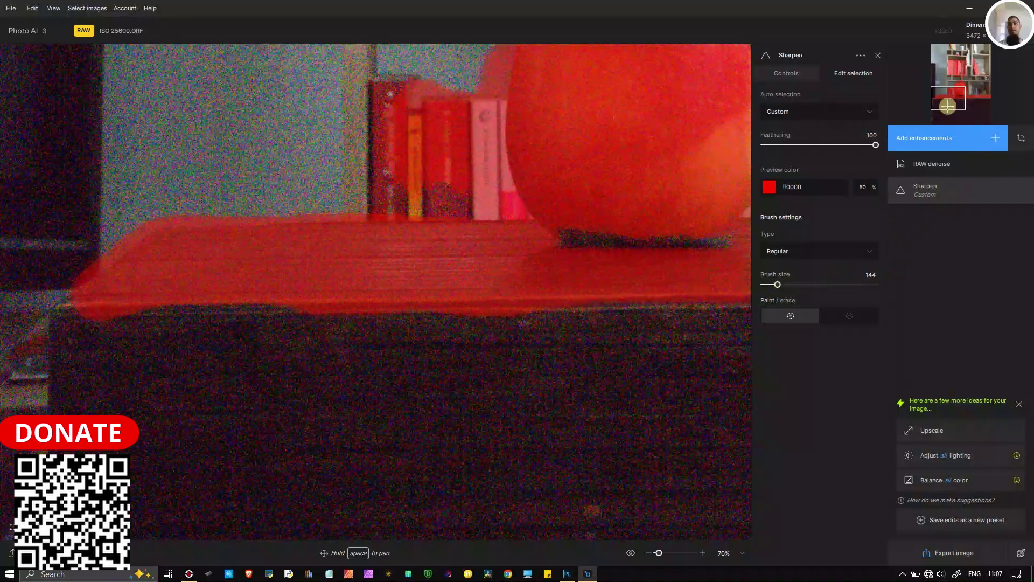
mouse_move(950, 98)
left_mouse_down()
mouse_move(964, 101)
mouse_move(962, 89)
left_mouse_up()
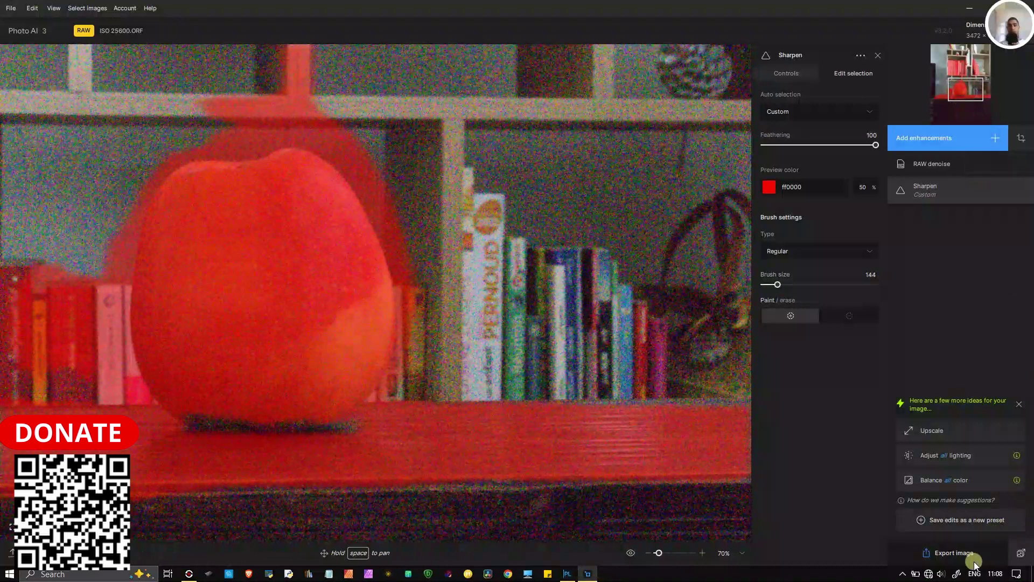
Review RAW denoise settings and bring up export of ISO 25600-ORAW-rawdenoise-sharpen.jpeg at quality 100.
left_click(939, 169)
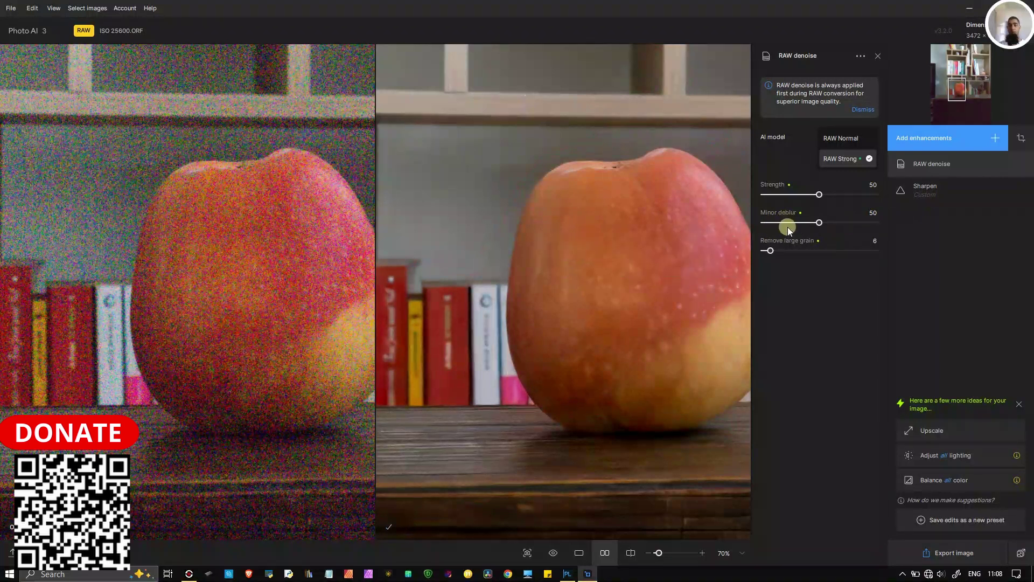
mouse_move(764, 244)
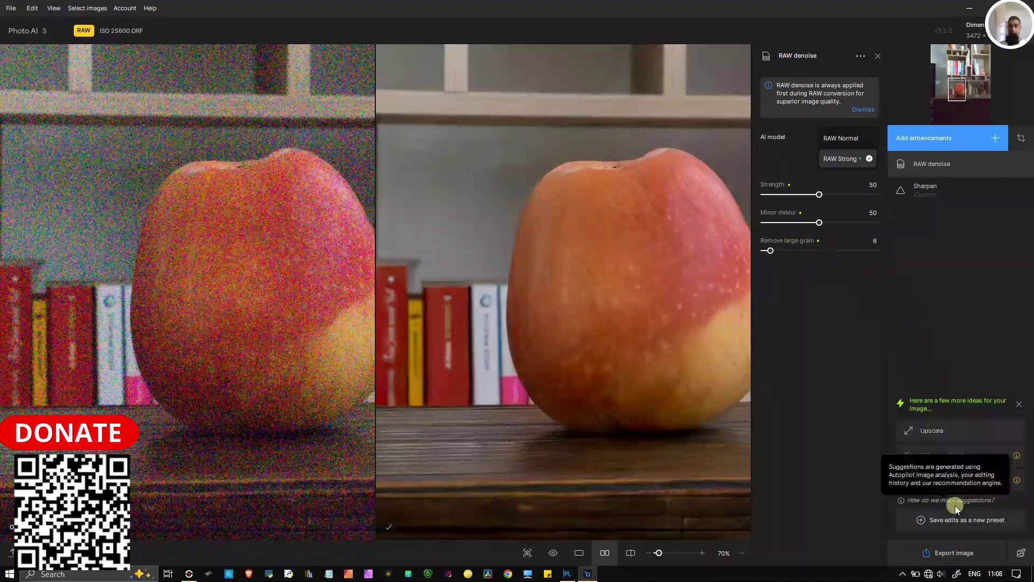
left_click(957, 563)
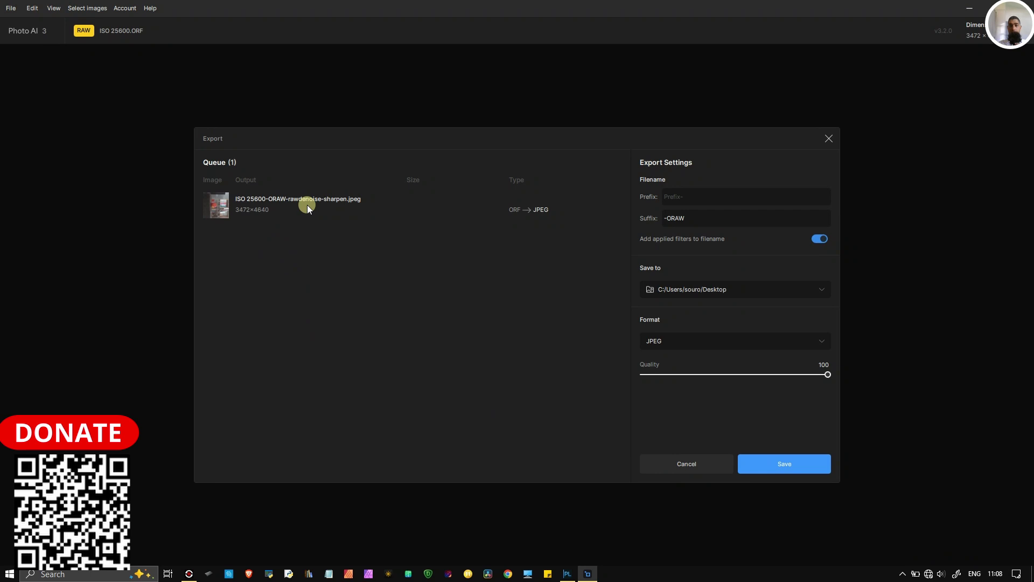
Save the 8.7 MB JPEG to the Desktop, close the export, and return to DxO PhotoLab.
left_click(774, 467)
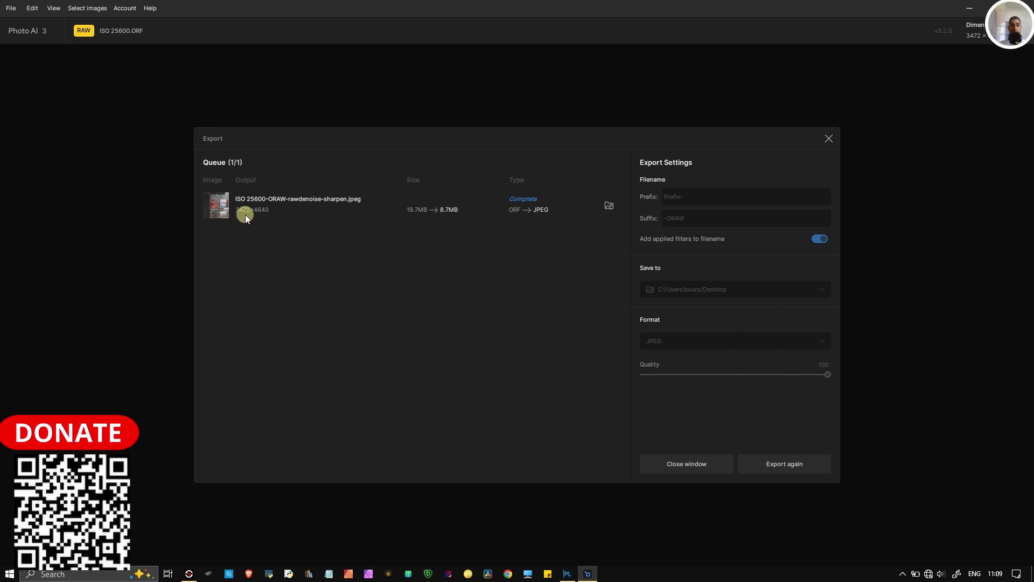
left_click(683, 462)
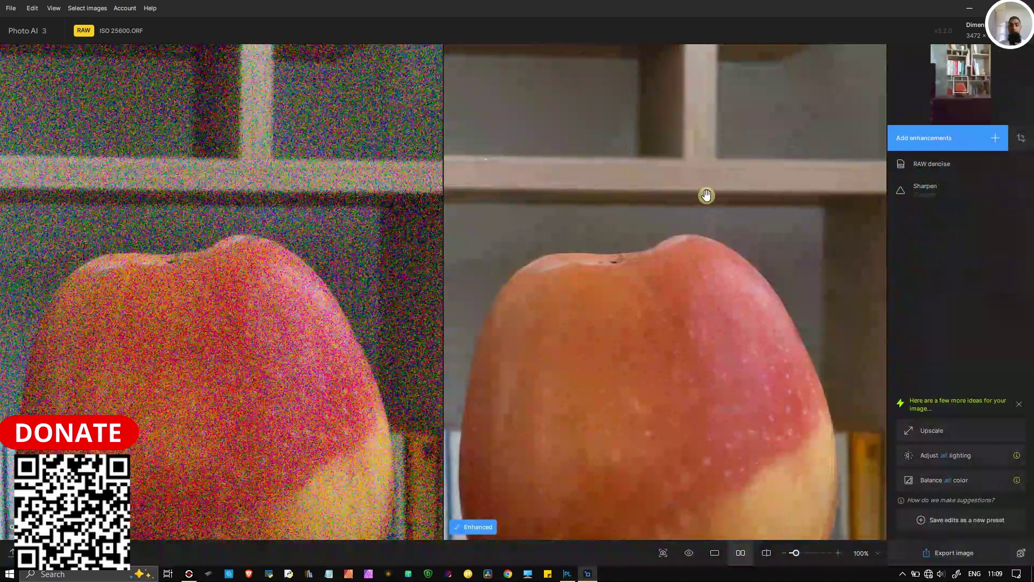
key("alt+Tab")
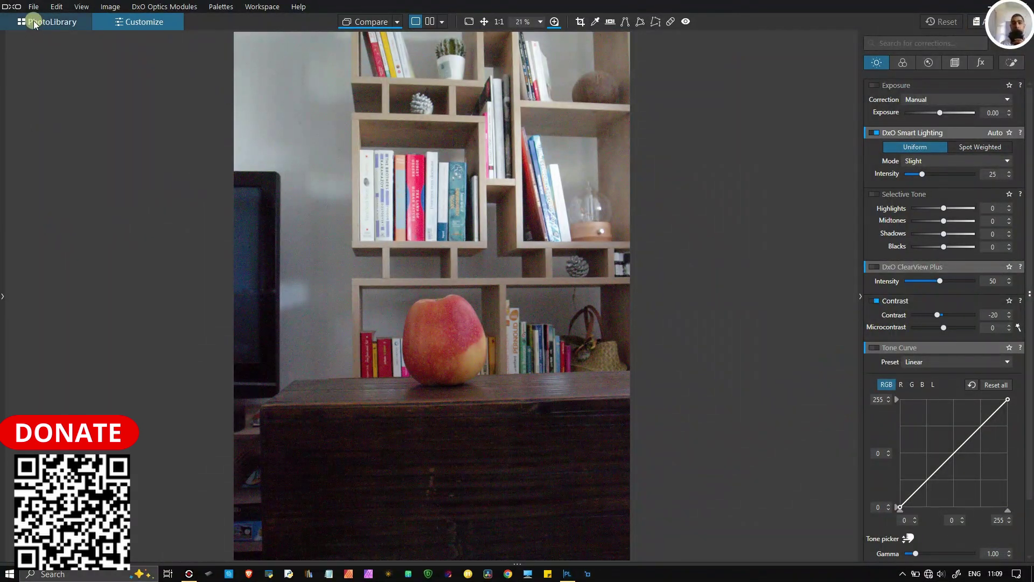
mouse_move(556, 23)
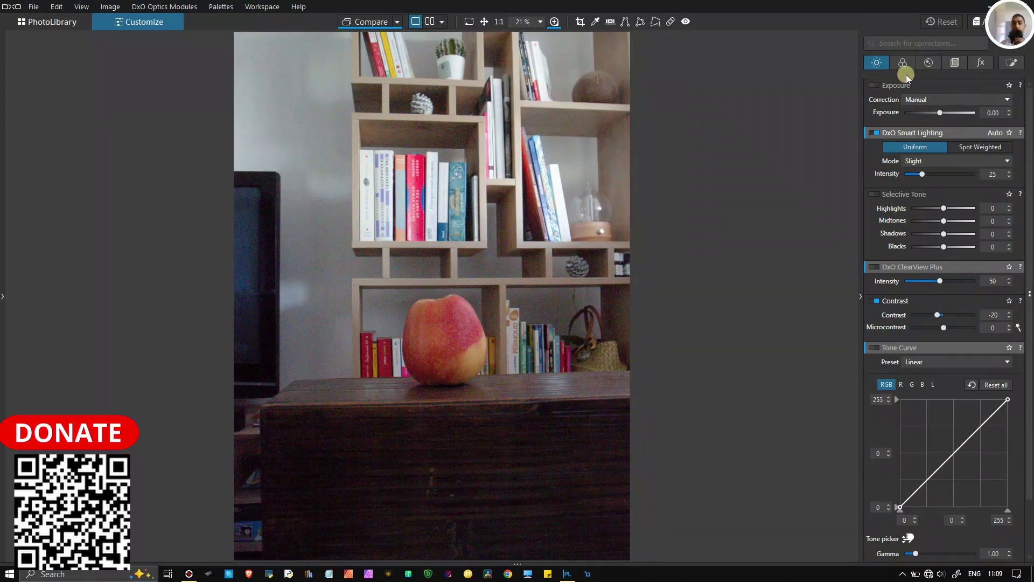
mouse_move(878, 135)
mouse_move(885, 271)
mouse_move(882, 347)
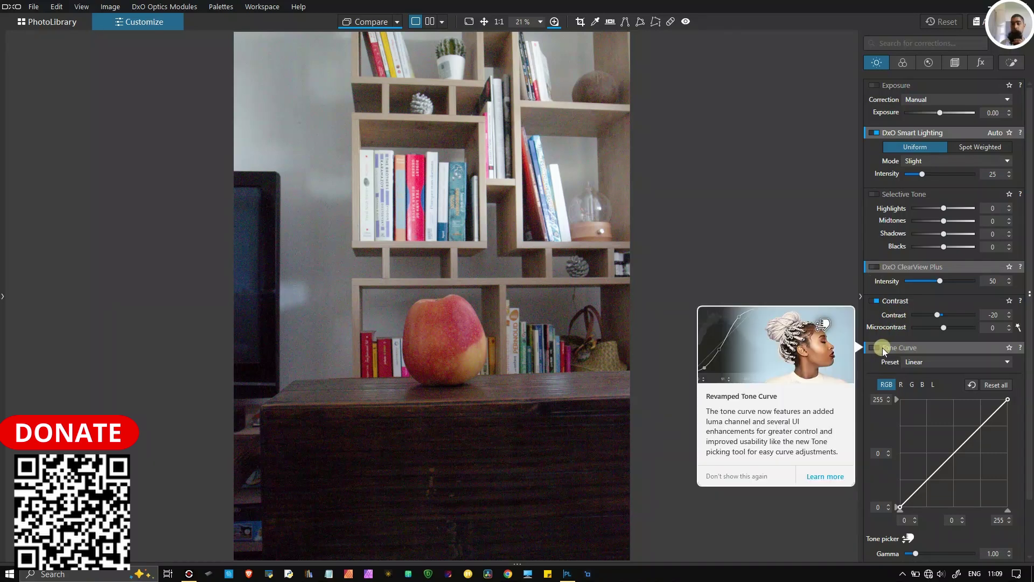
Enable ClearView Plus and set denoising to DeepPRIME XD/XD2s with Luminance 40.
left_click(875, 267)
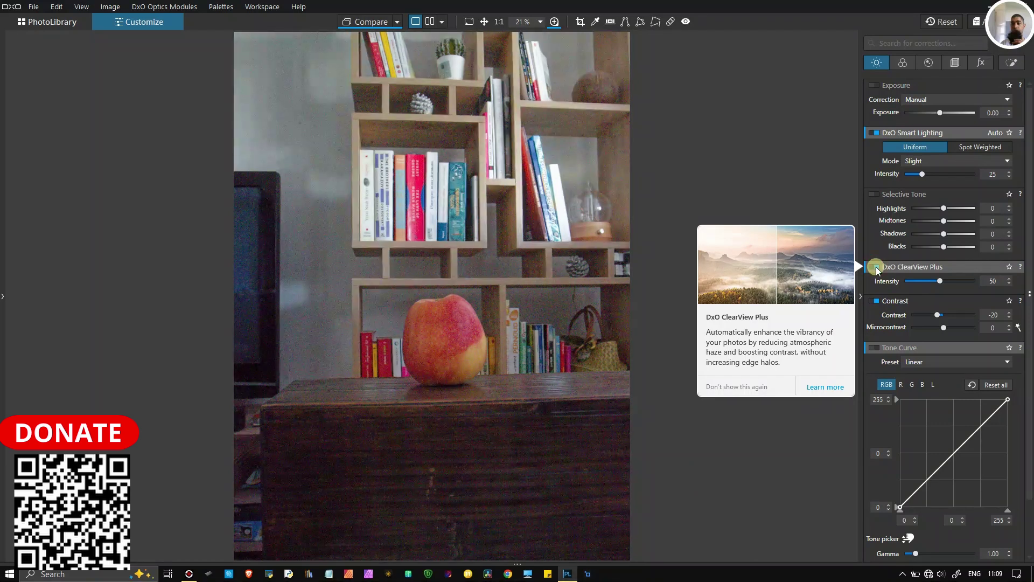
left_click(927, 65)
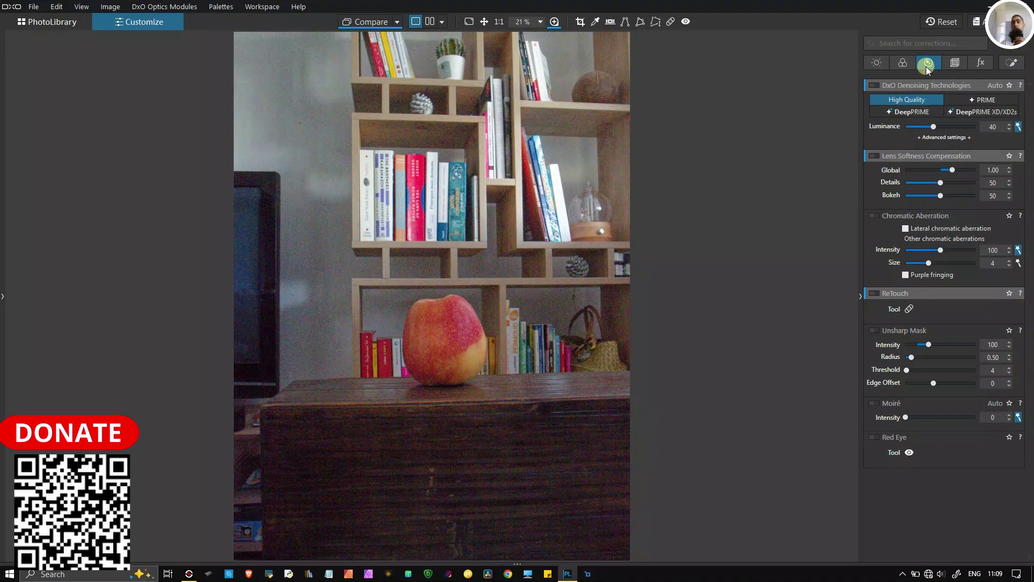
mouse_move(903, 103)
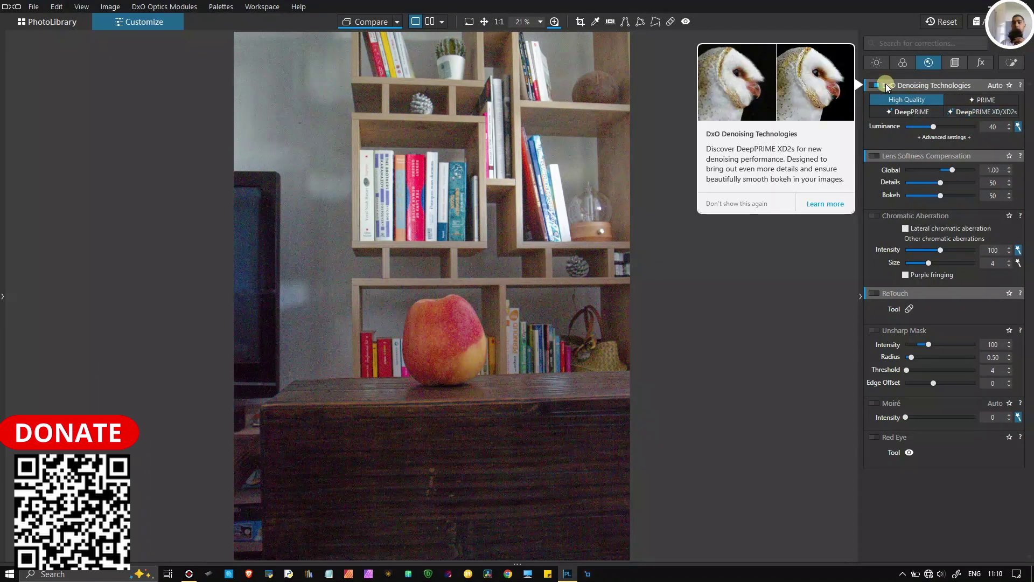
left_click(993, 86)
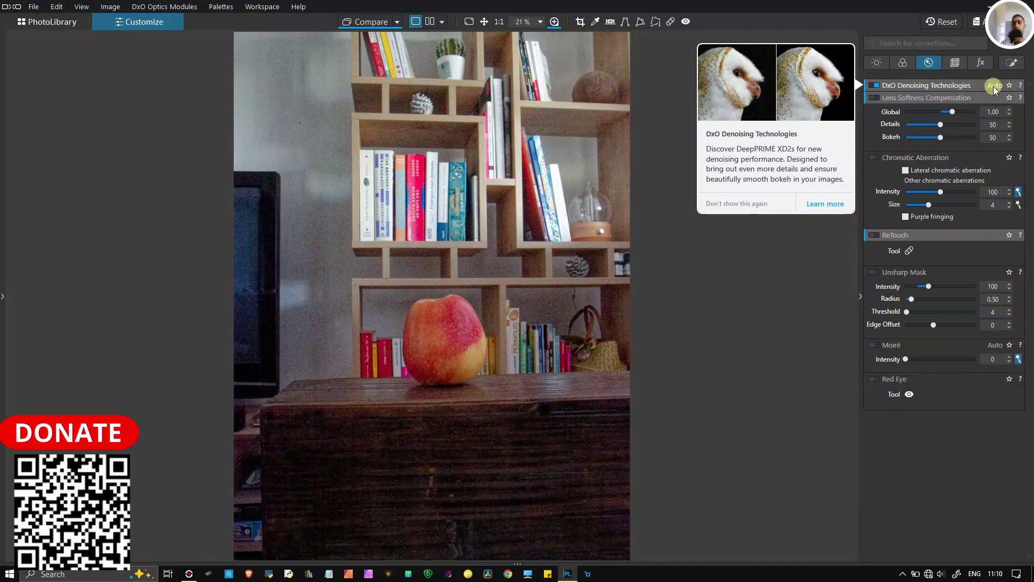
left_click(993, 87)
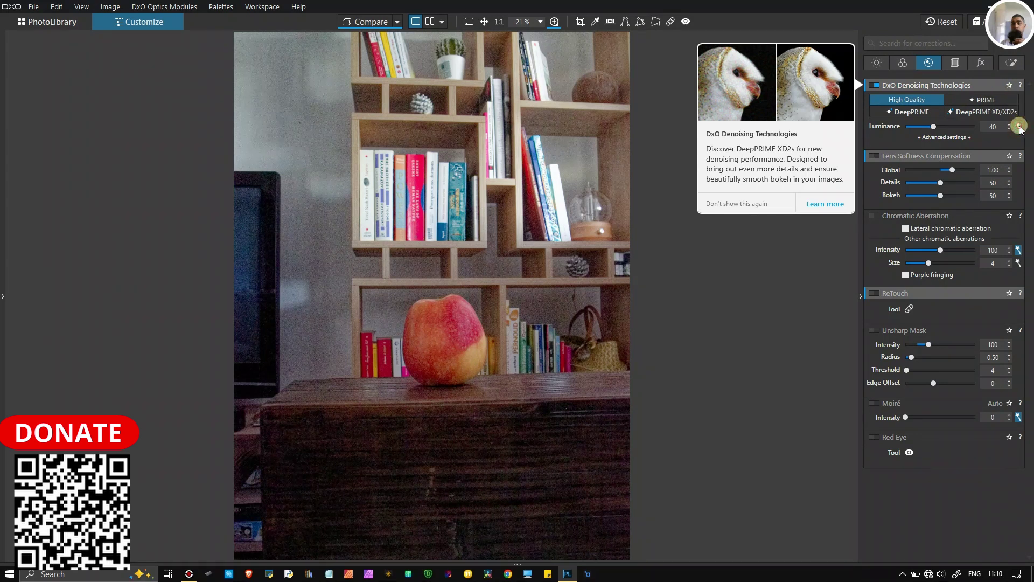
left_click(987, 117)
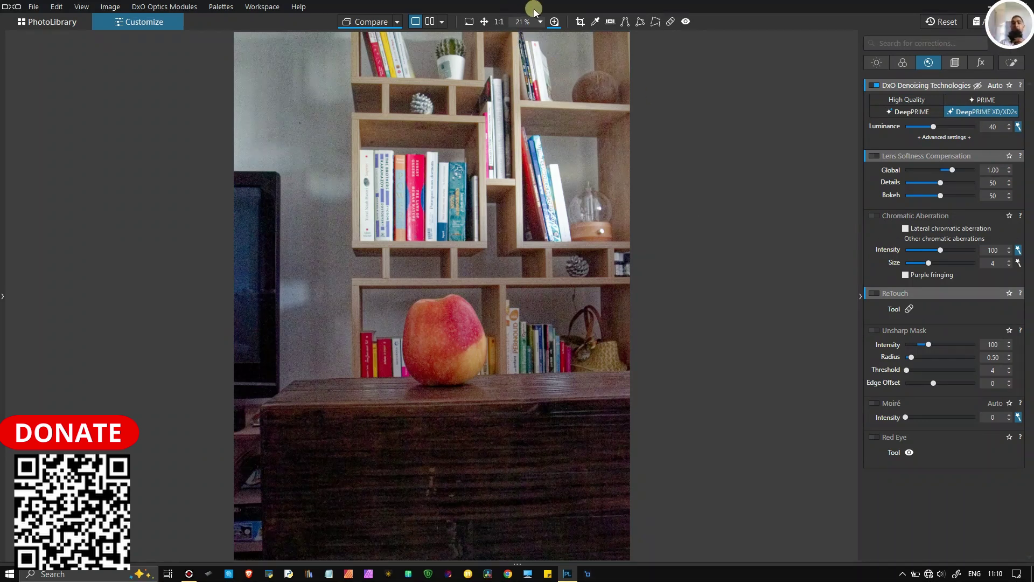
Check a 100% loupe, then enable Lens Softness Compensation and Unsharp Mask (intensity 100, radius 0.50).
left_click(555, 21)
left_click(496, 254)
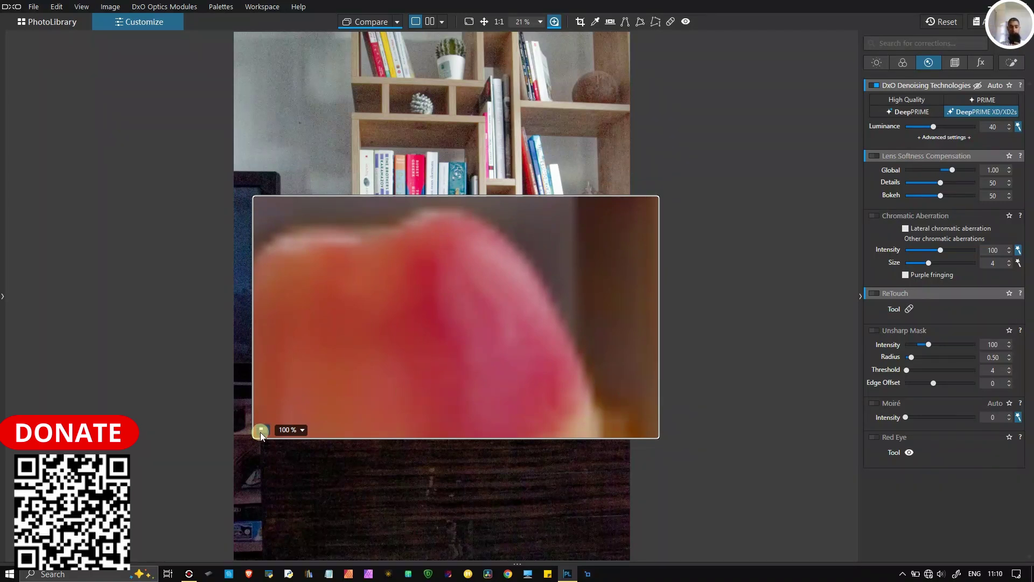
scroll(260, 432, "down", 2)
scroll(363, 369, "up", 2)
left_click(874, 157)
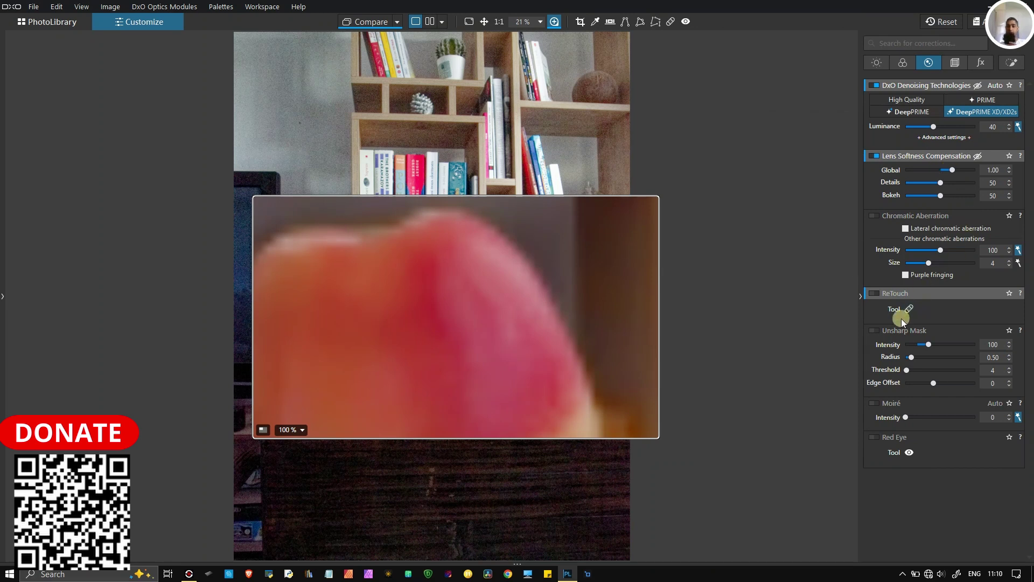
left_click(877, 333)
left_click(876, 64)
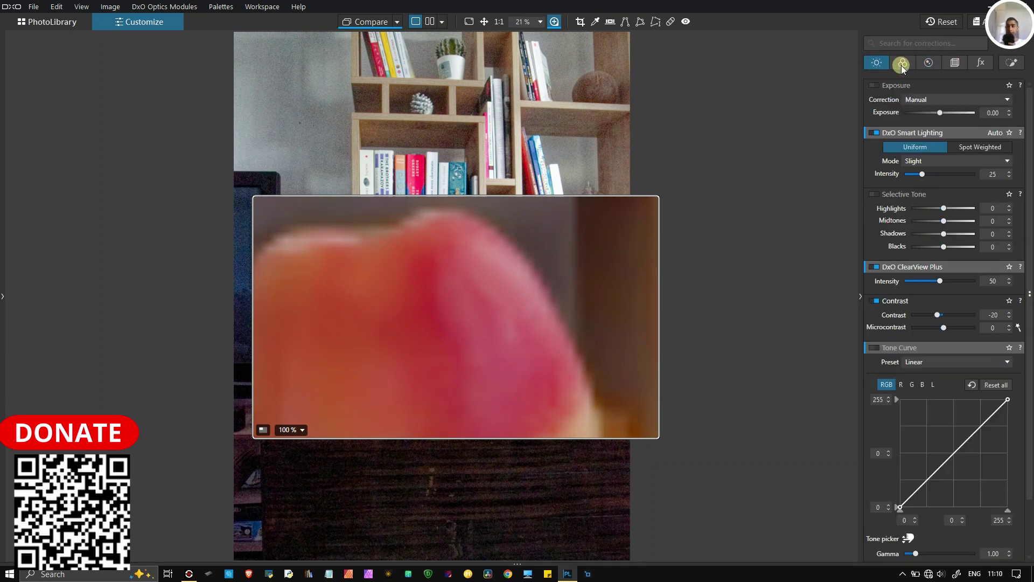
Turn off Color/B&W Rendering and enable RAW White Balance, lowering Tint from 3 to 0.
left_click(902, 64)
left_click(893, 203)
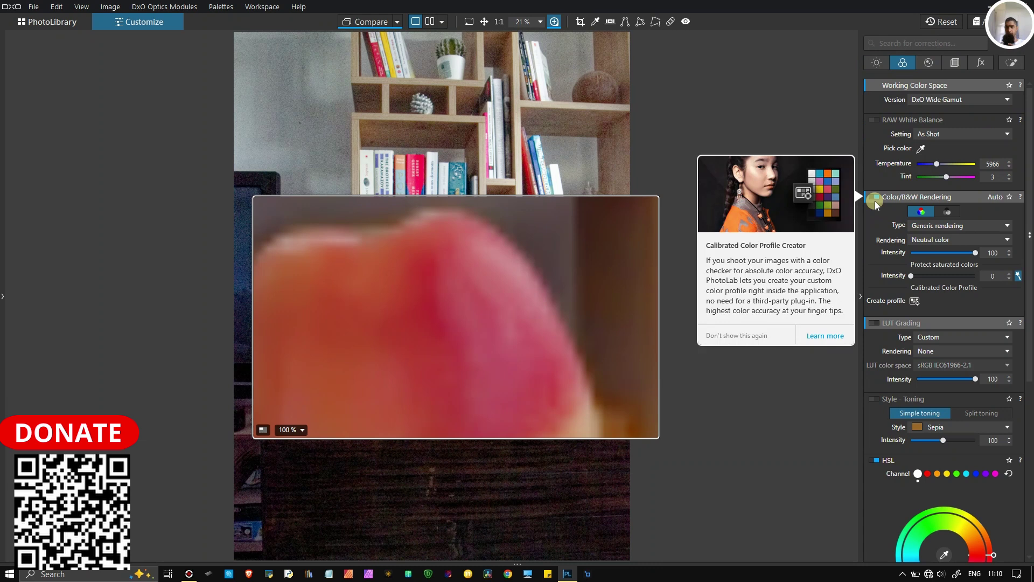
left_click(872, 198)
left_click(881, 122)
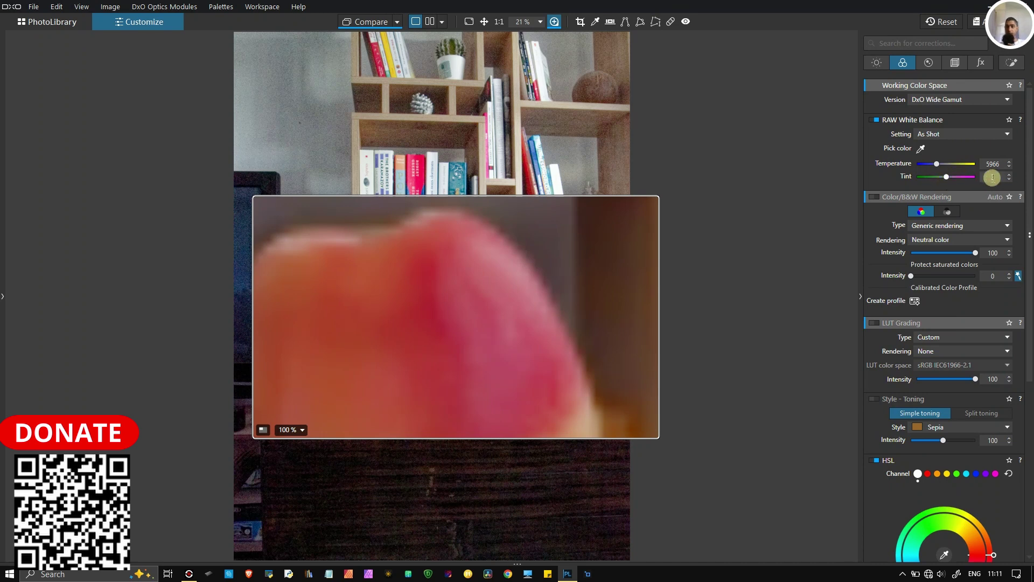
left_click(1009, 180)
left_click(1009, 180)
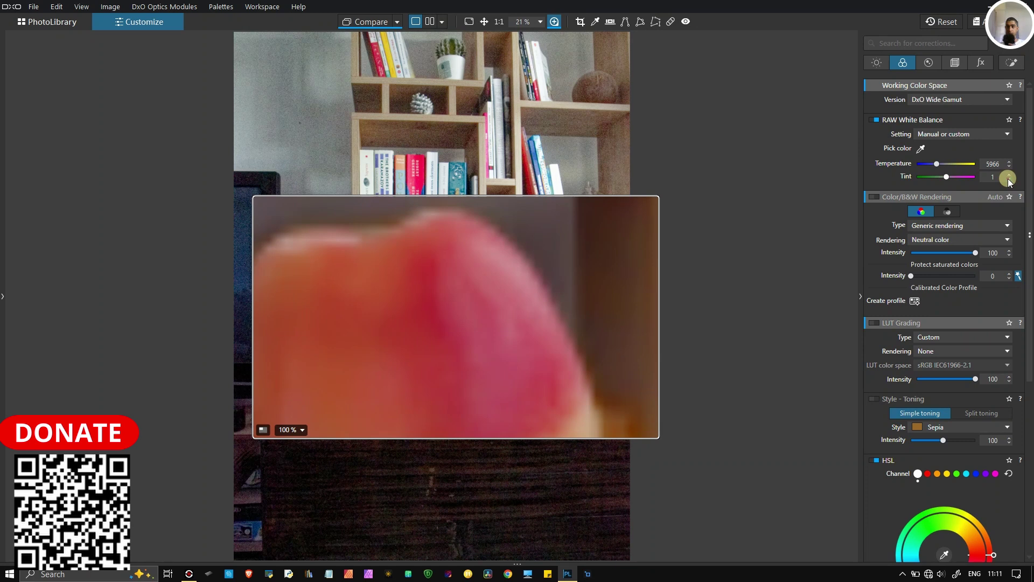
left_click(1009, 180)
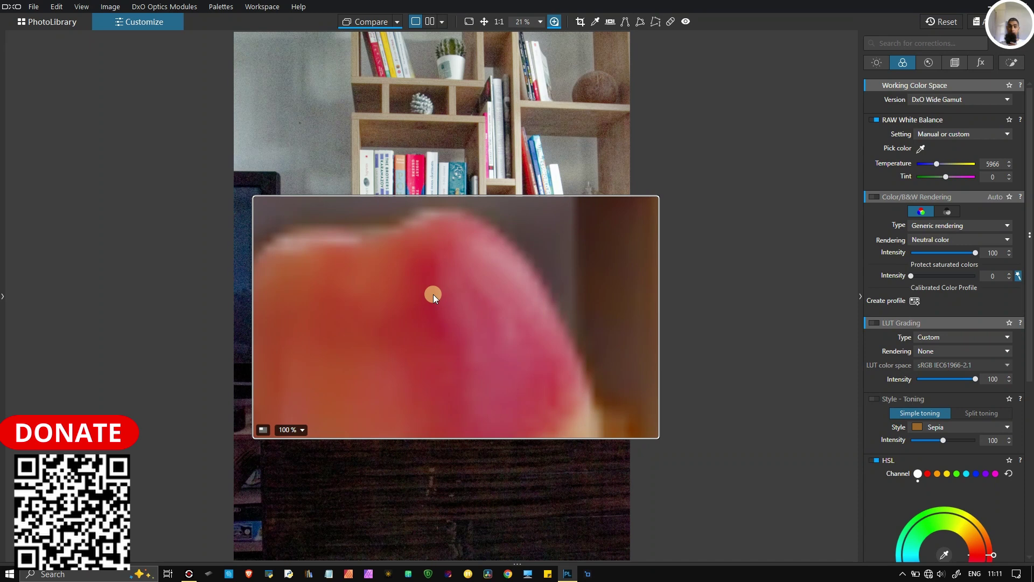
On the apple's top, compare plain DeepPRIME against DeepPRIME XD/XD2s, ending on XD/XD2s.
left_click_drag(433, 294, 429, 284)
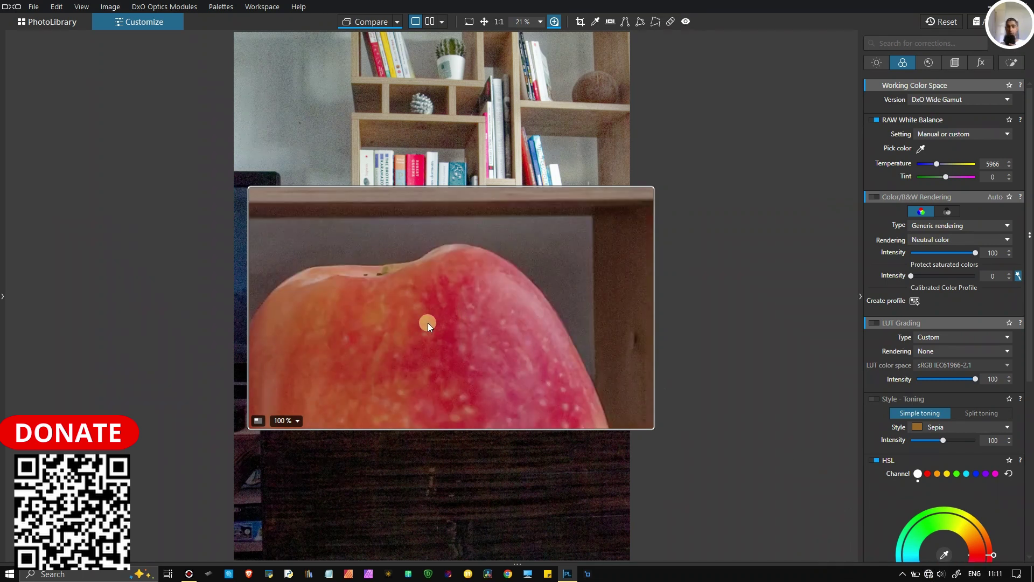
left_click(928, 59)
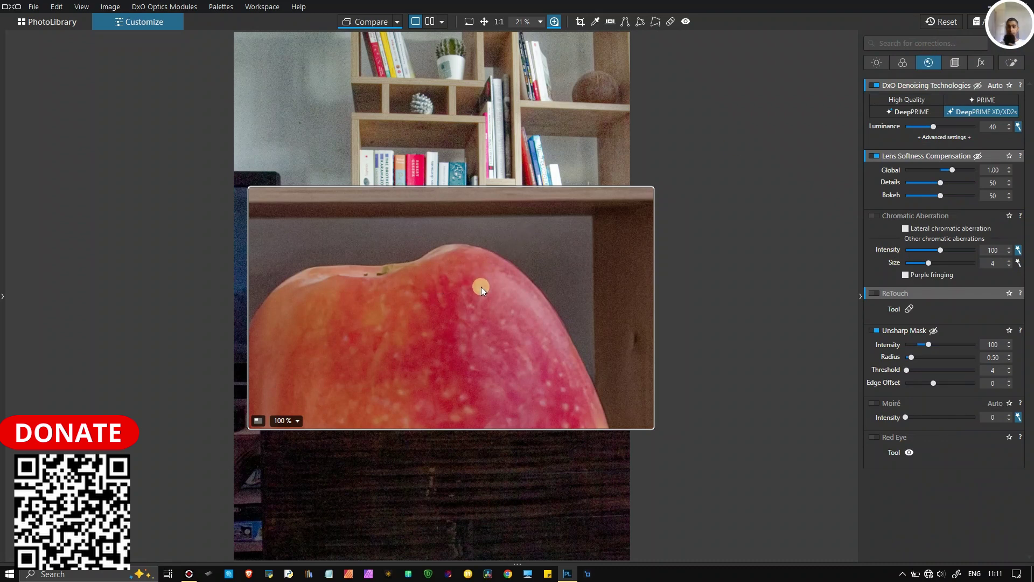
left_click(952, 112)
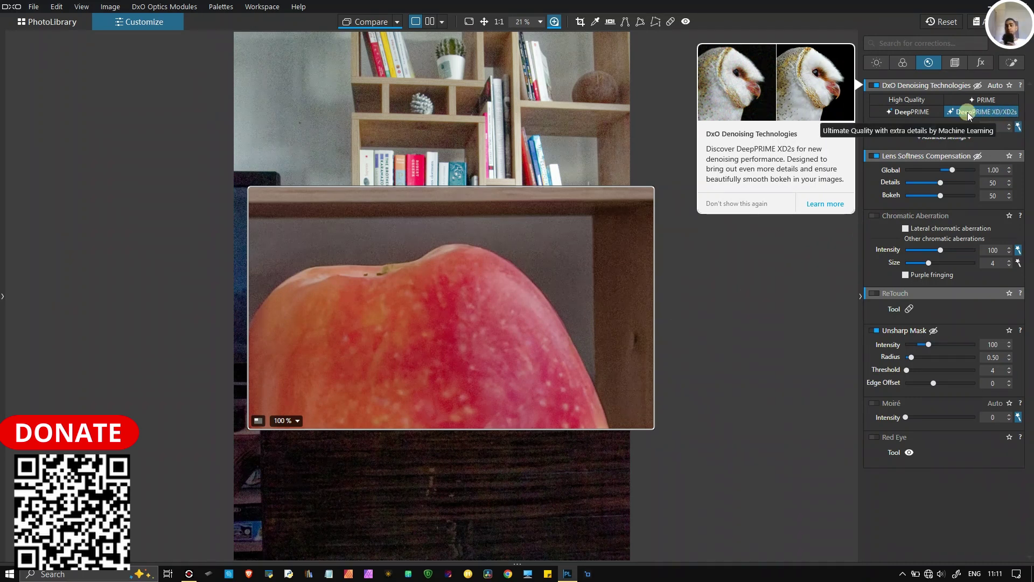
left_click(924, 117)
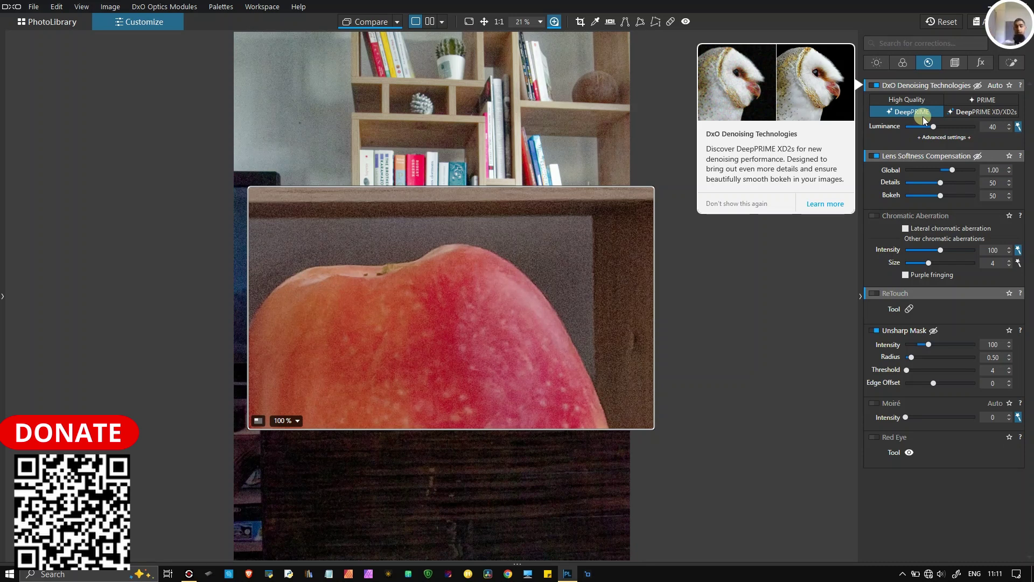
left_click(975, 117)
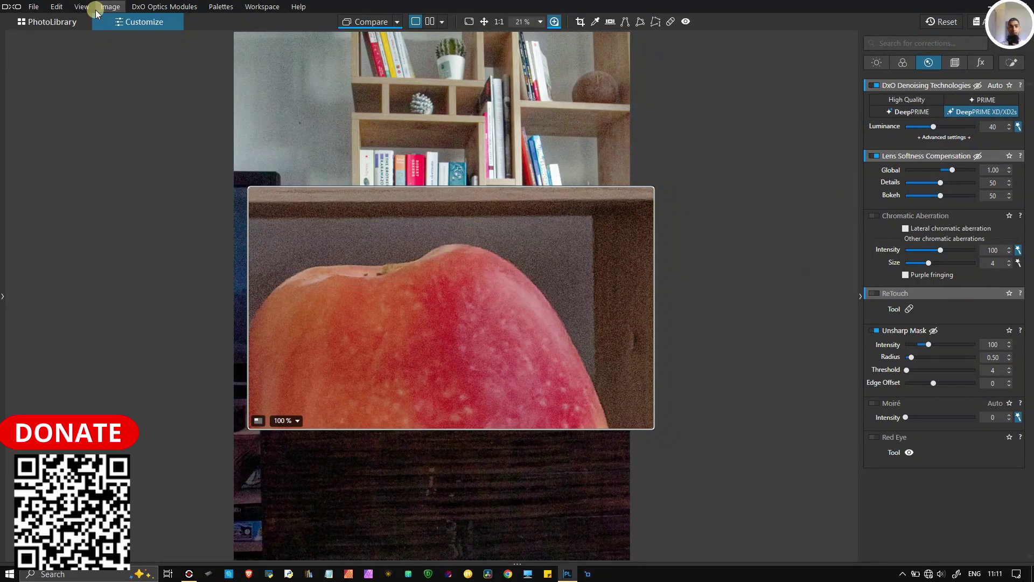
Pick ISO 25600.ORF in the PhotoLibrary filmstrip and bring it into Customize for editing.
left_click(43, 21)
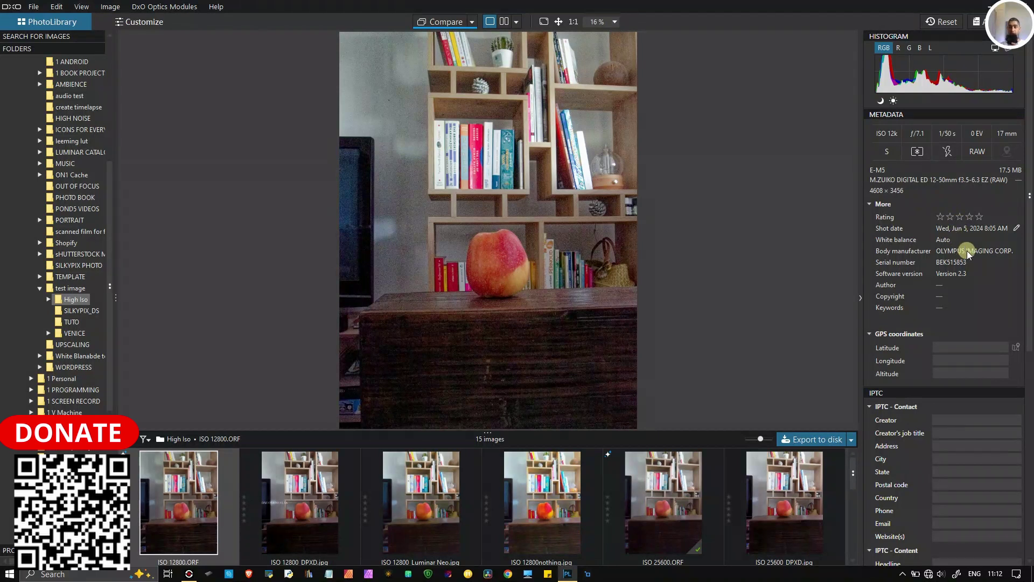
left_click(950, 216)
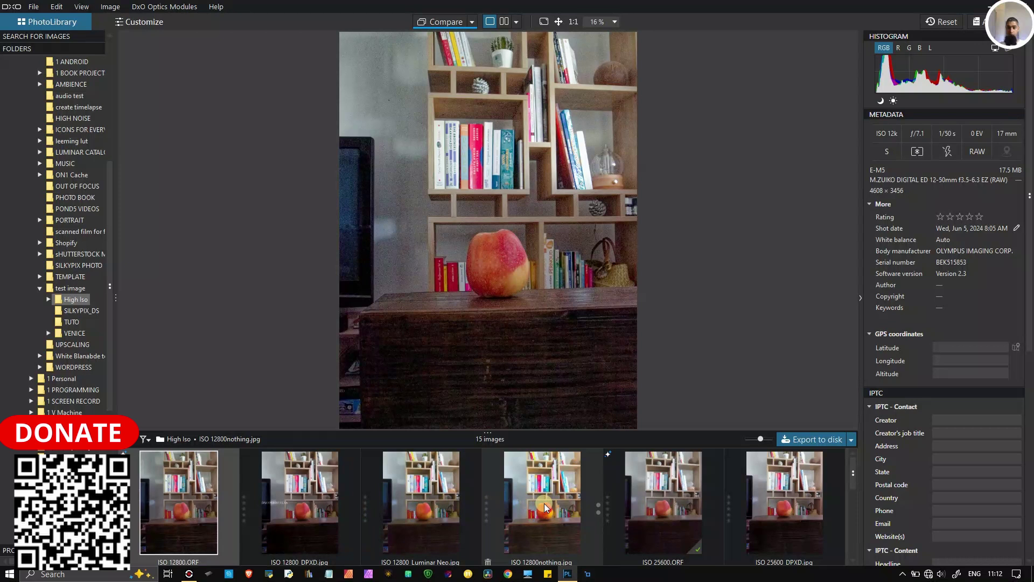
left_click(679, 512)
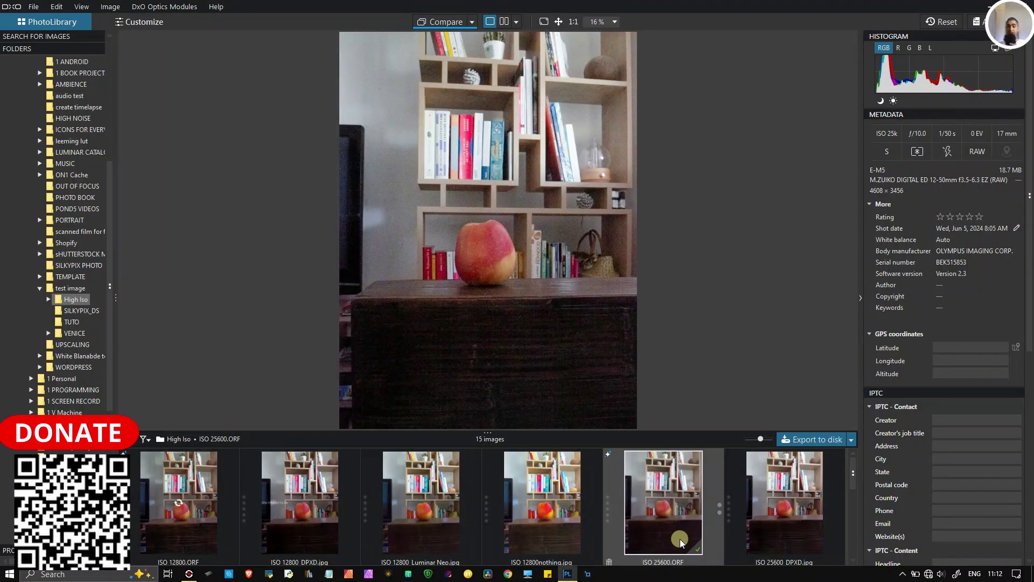
left_click(134, 22)
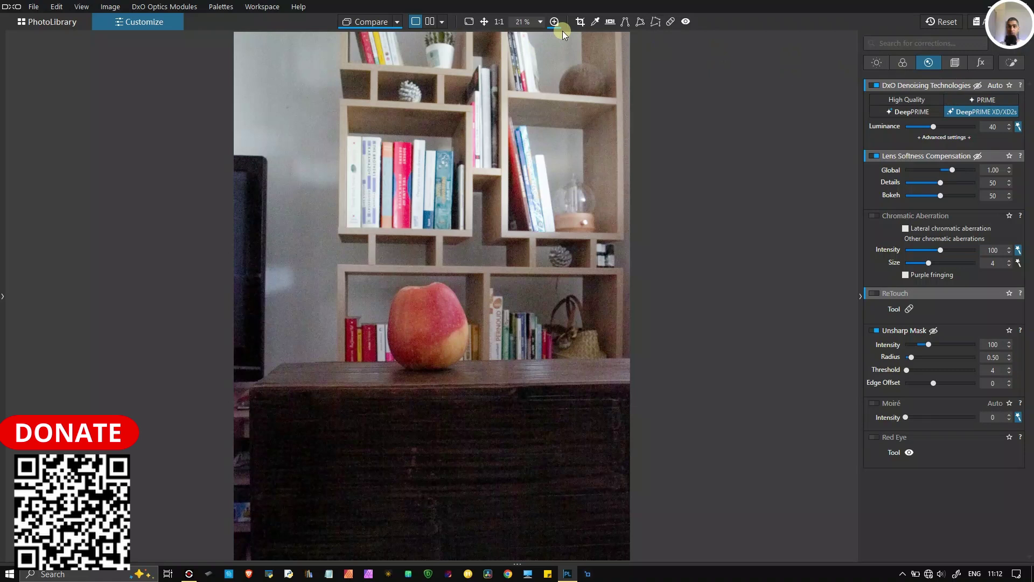
Lower the white balance tint to 0 and turn on DxO ClearView Plus.
mouse_move(555, 21)
left_click(908, 63)
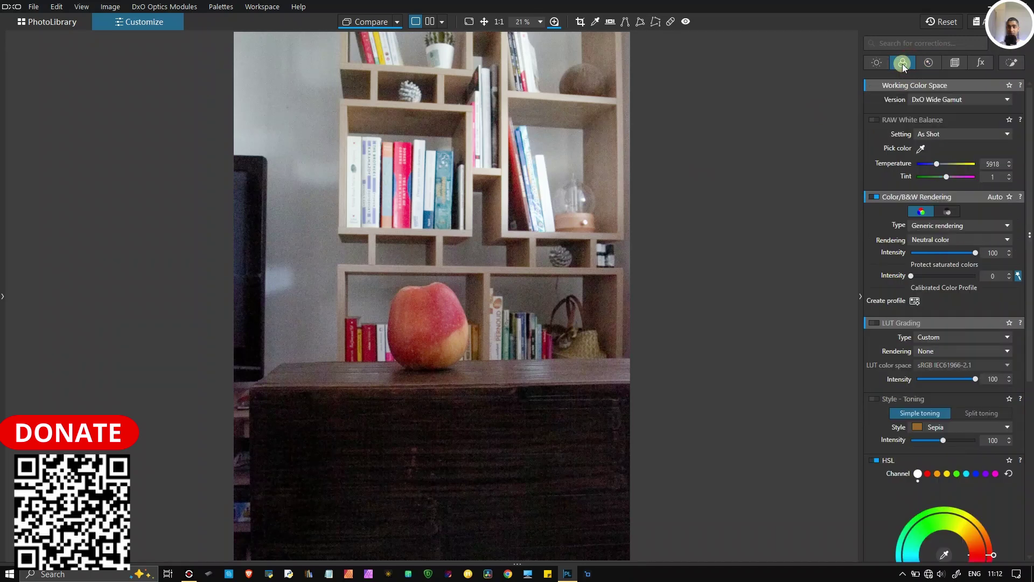
left_click(1010, 181)
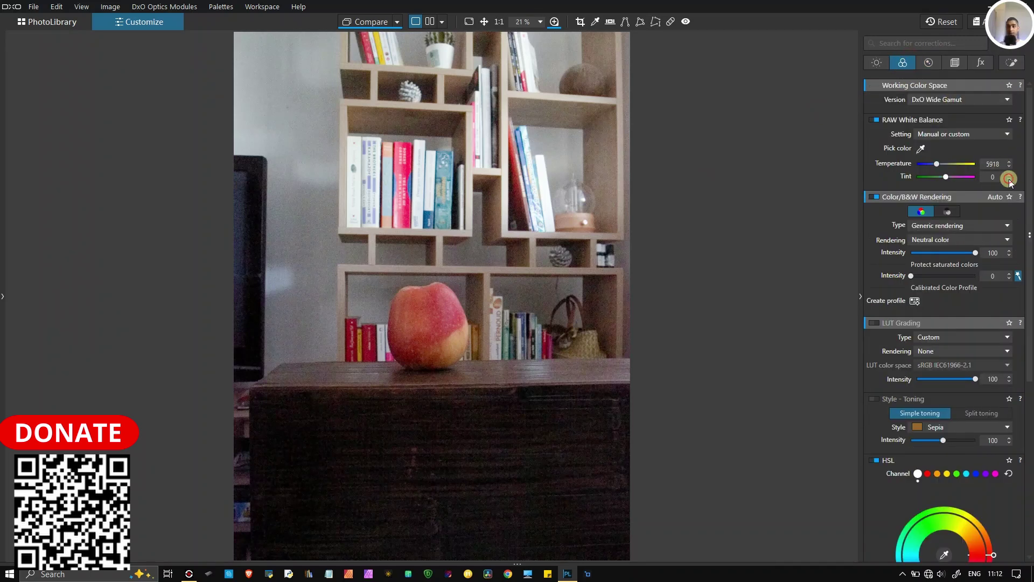
left_click(879, 63)
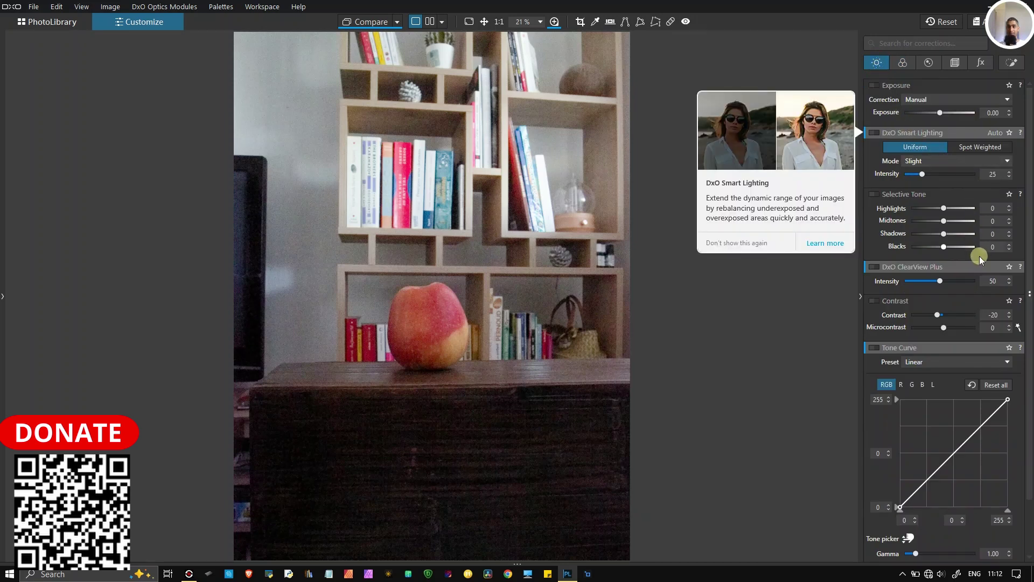
left_click(878, 266)
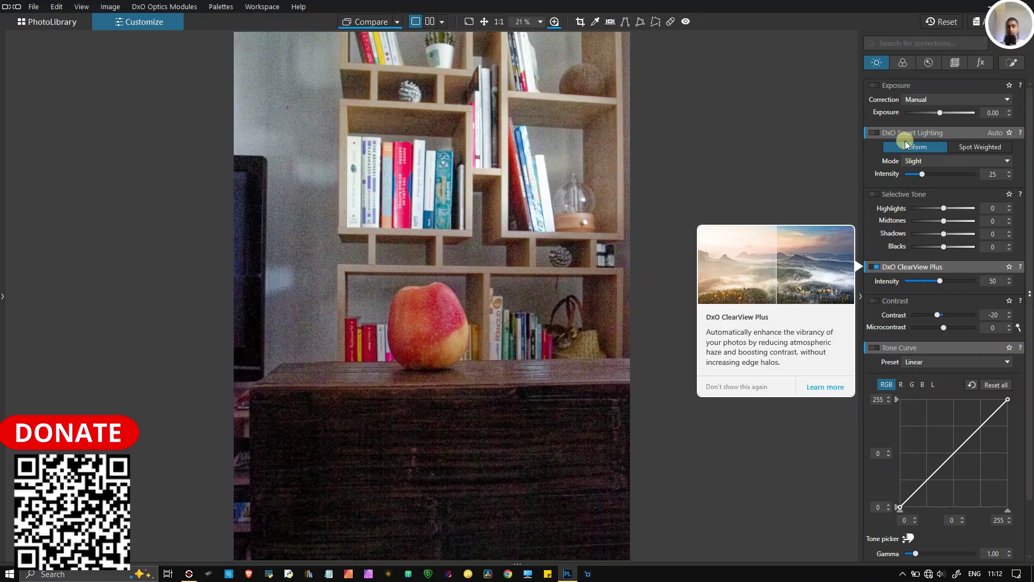
Nudge the tint again, then inspect the apple at 100% from the Detail tab.
left_click(902, 63)
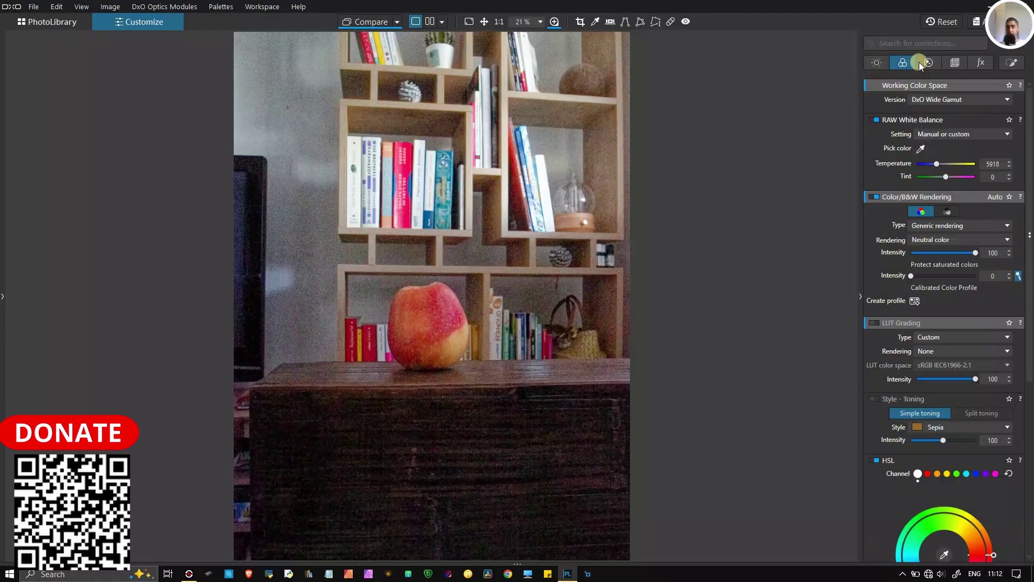
left_click(1009, 179)
left_click(933, 63)
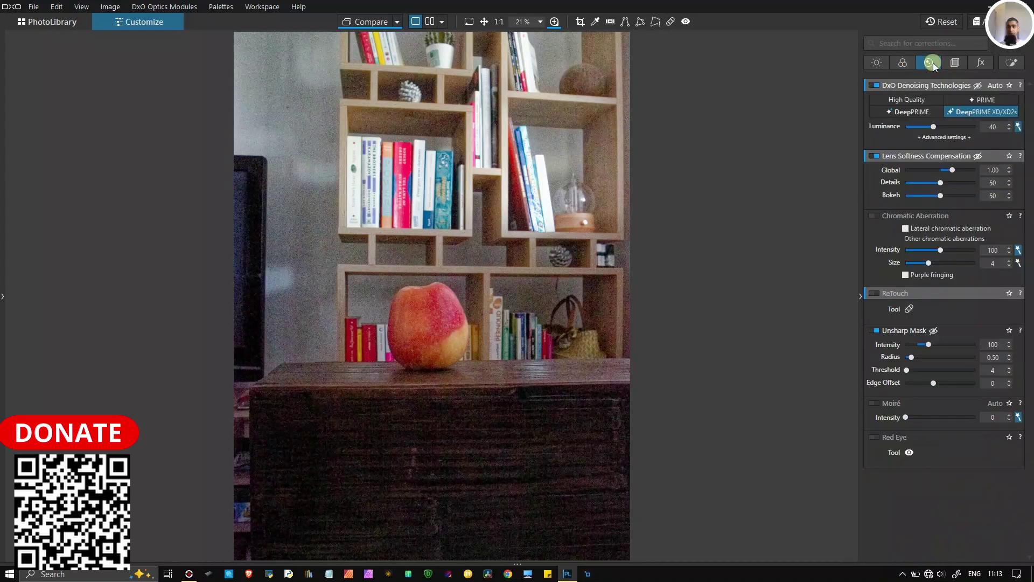
left_click(554, 22)
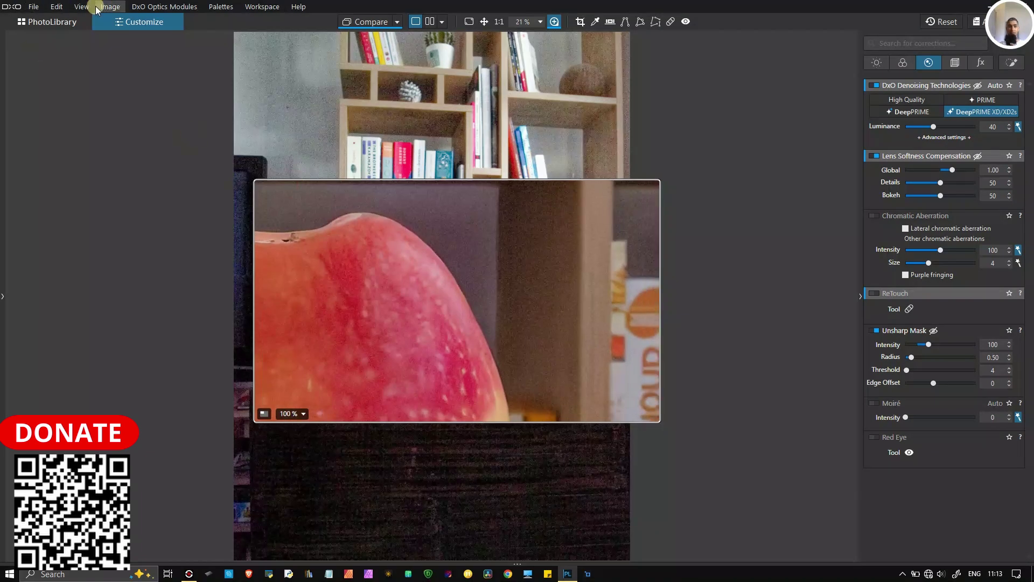
In Export to disk, enable the full-size Standard output and turn off 'JPEG for tablet or HDTV'.
left_click(34, 7)
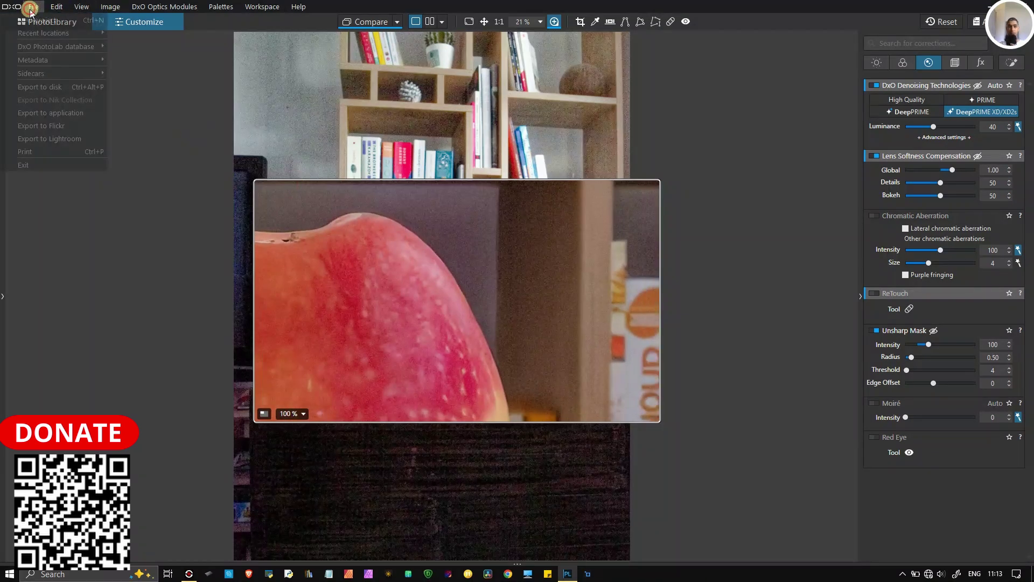
left_click(57, 89)
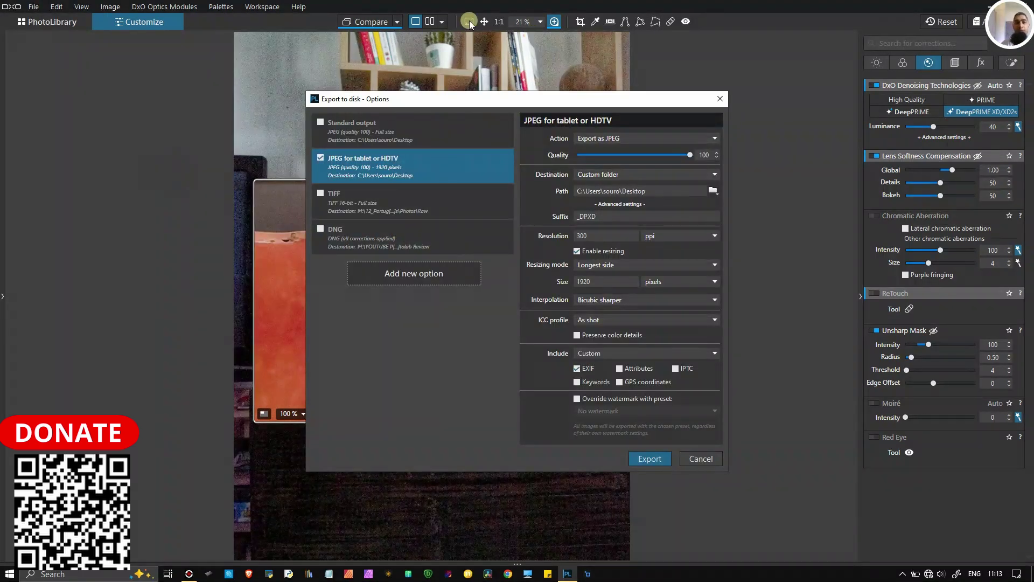
left_click(321, 122)
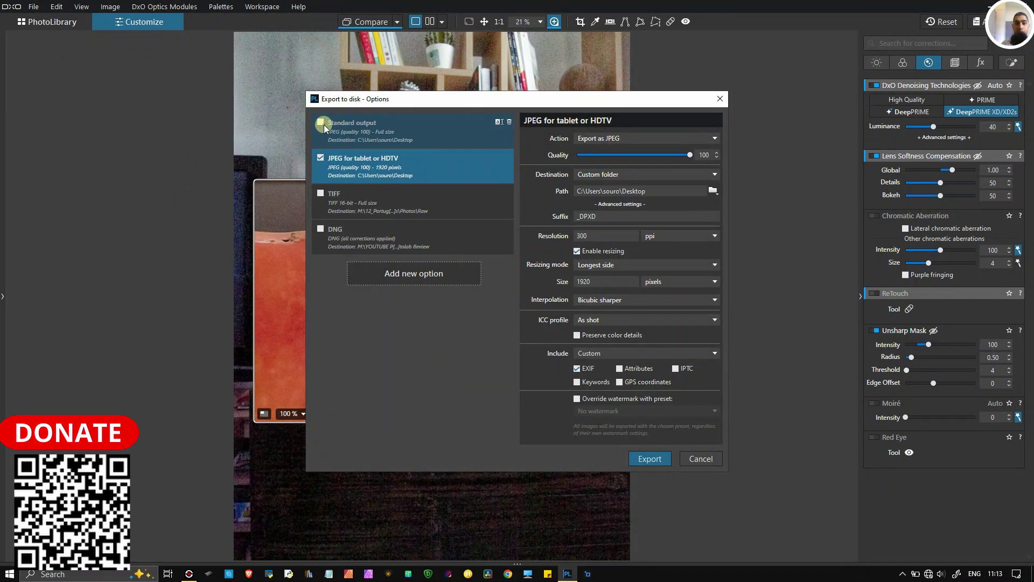
left_click(321, 157)
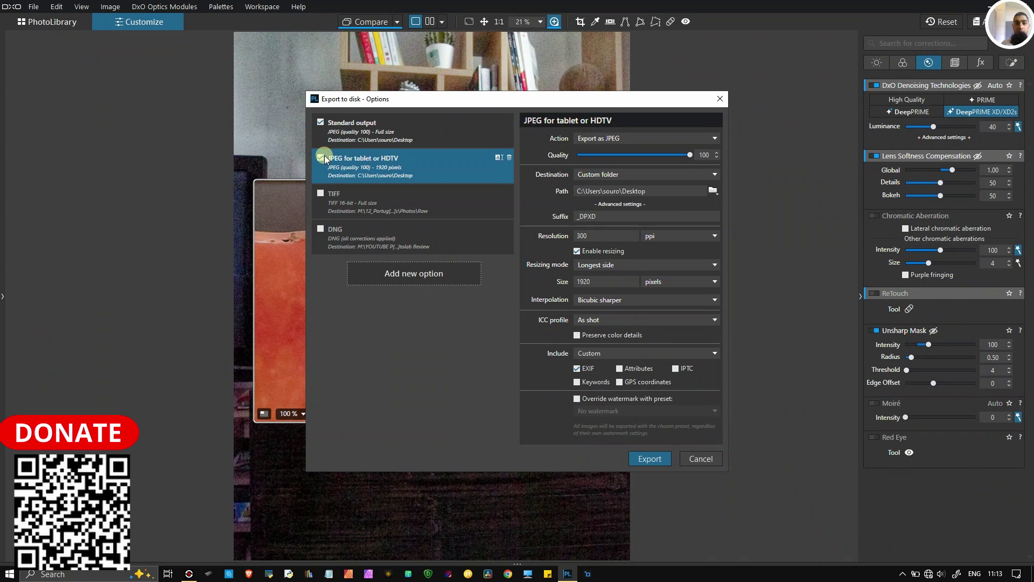
Review the Standard output settings: JPEG quality 100, full size, Desktop folder, 300 ppi.
left_click(366, 129)
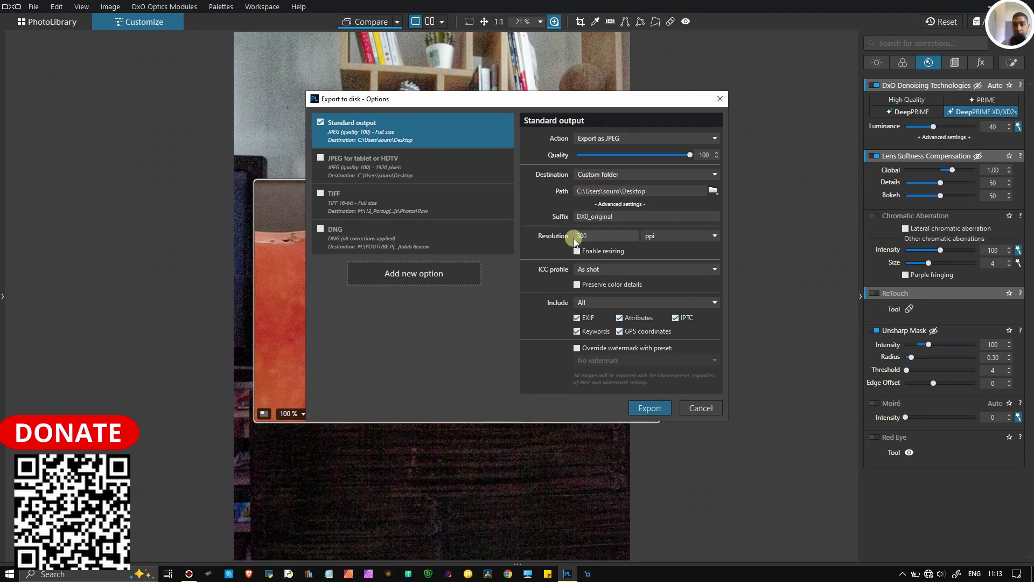
left_click(704, 236)
left_click(705, 236)
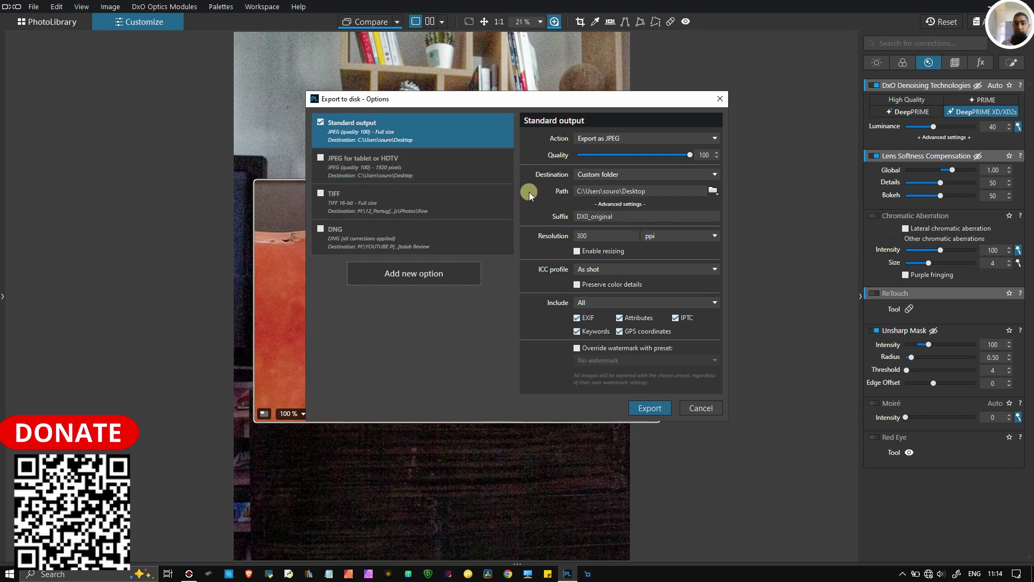
left_click(617, 206)
left_click(616, 208)
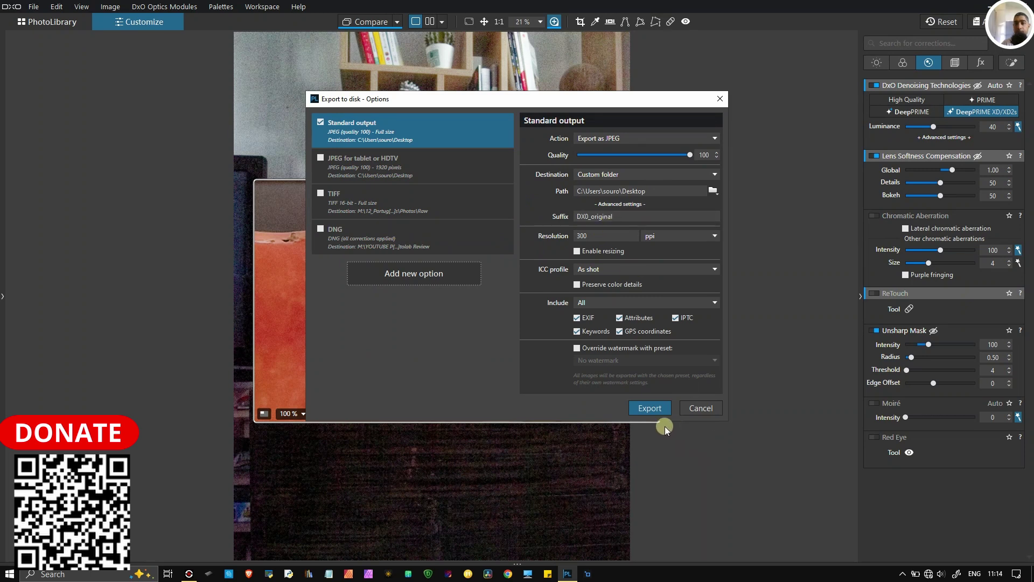
Export the apple photo as a JPEG to the Desktop, then reveal the desktop with Win+D.
left_click(648, 408)
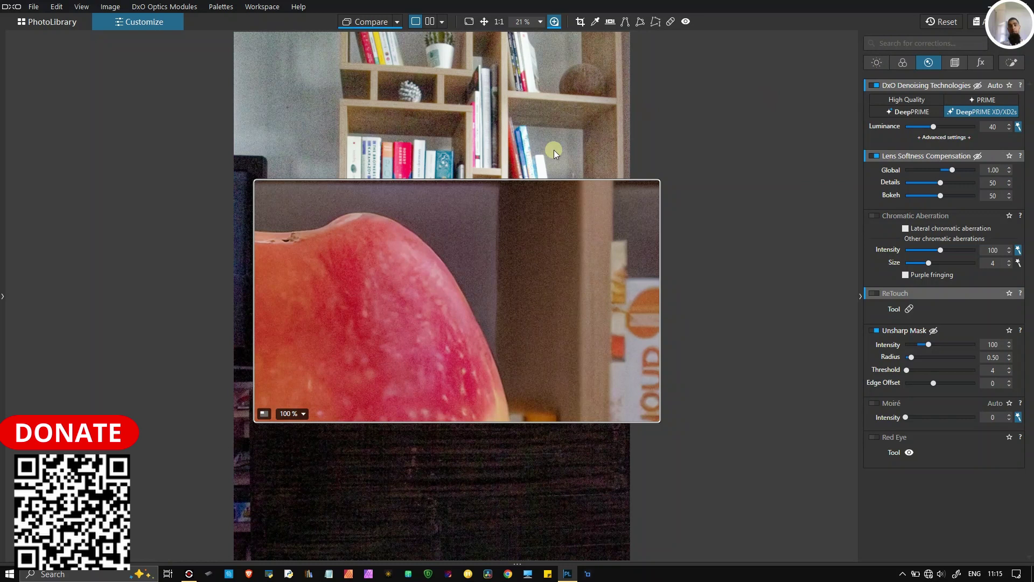
left_click(880, 65)
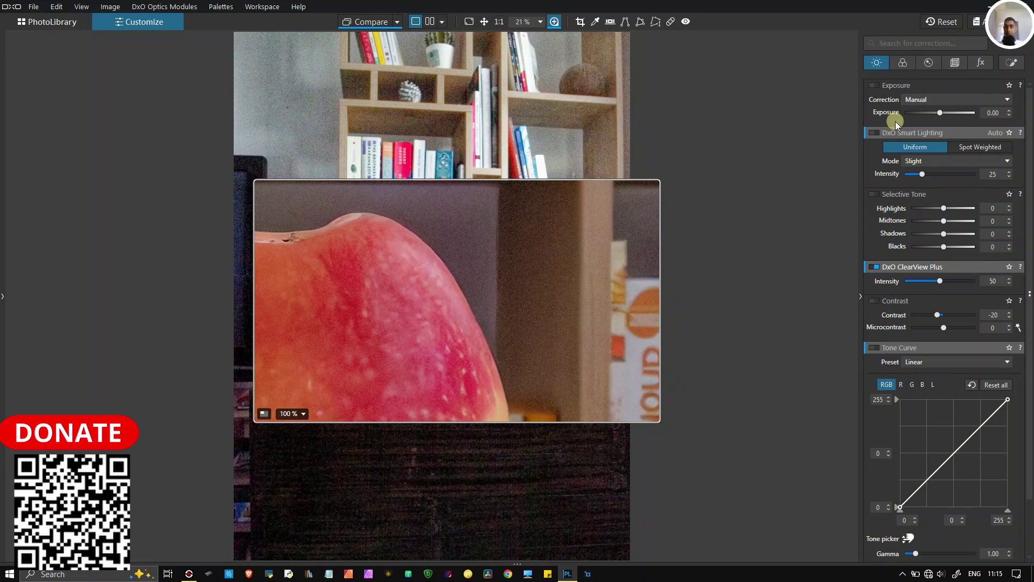
left_click(948, 60)
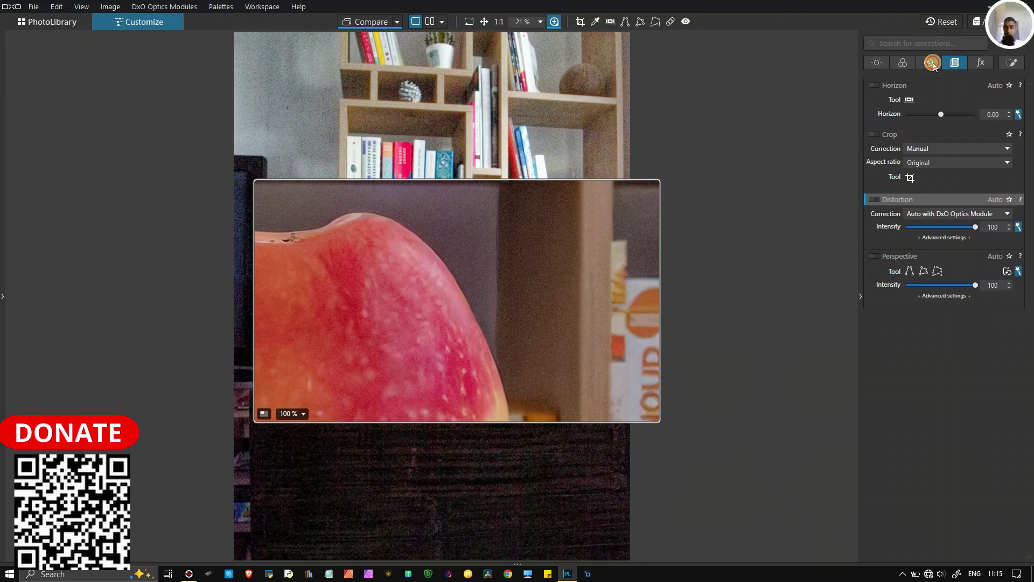
left_click(933, 63)
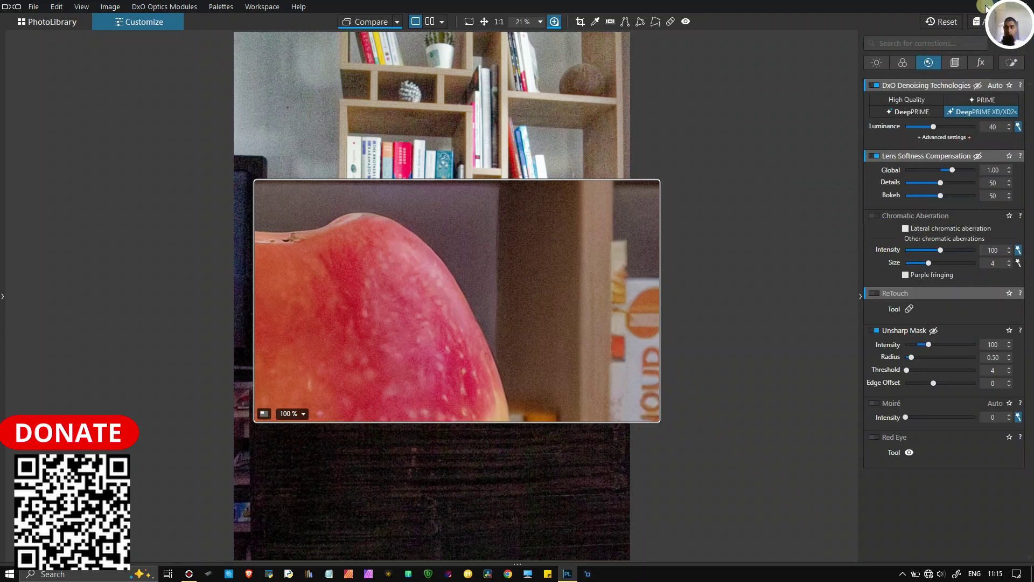
key("super+d")
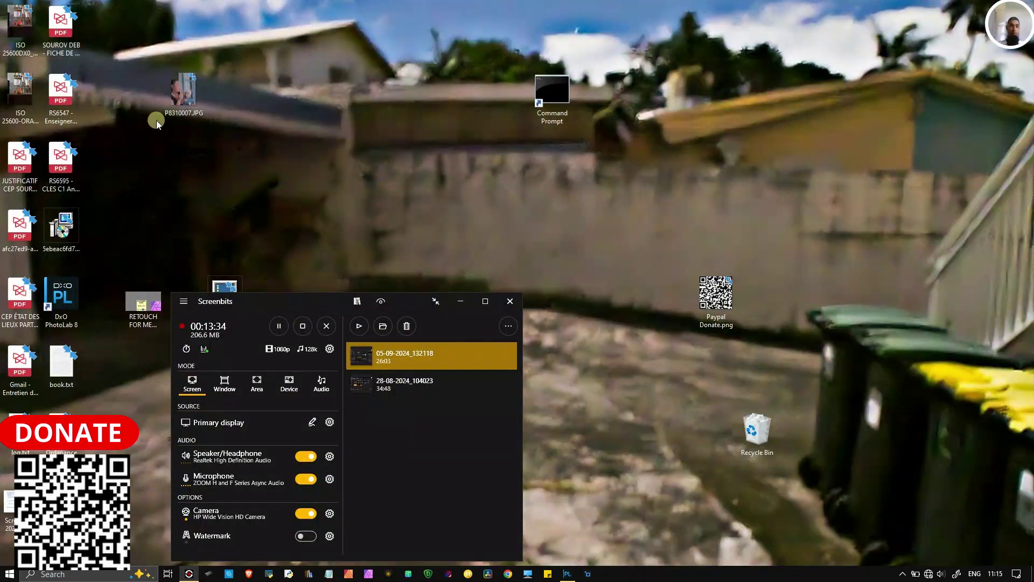
Open the Topaz-denoised ORAW JPEG and flip between it and the DxO export.
left_click(23, 96)
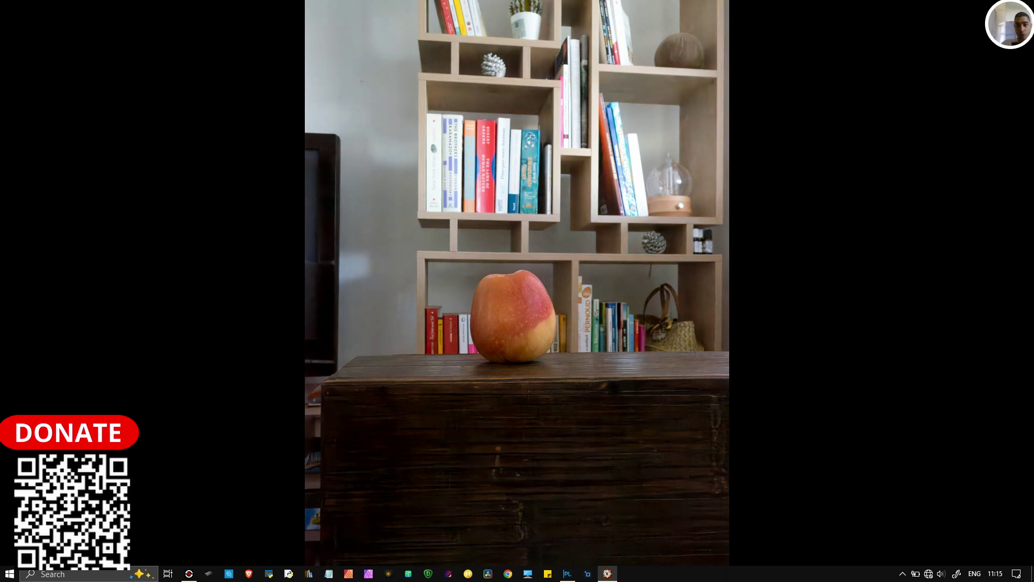
mouse_move(726, 4)
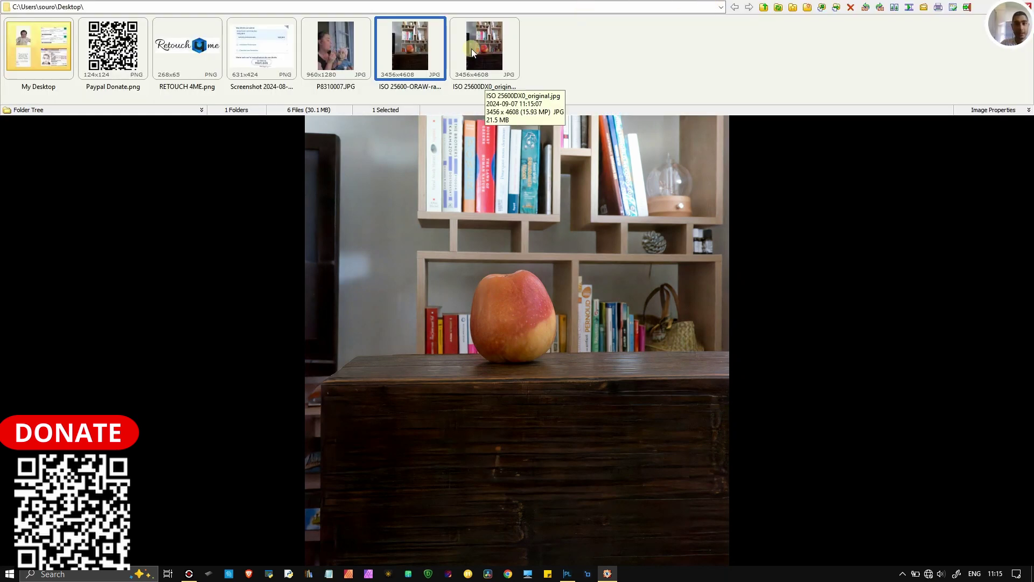
left_click(472, 51)
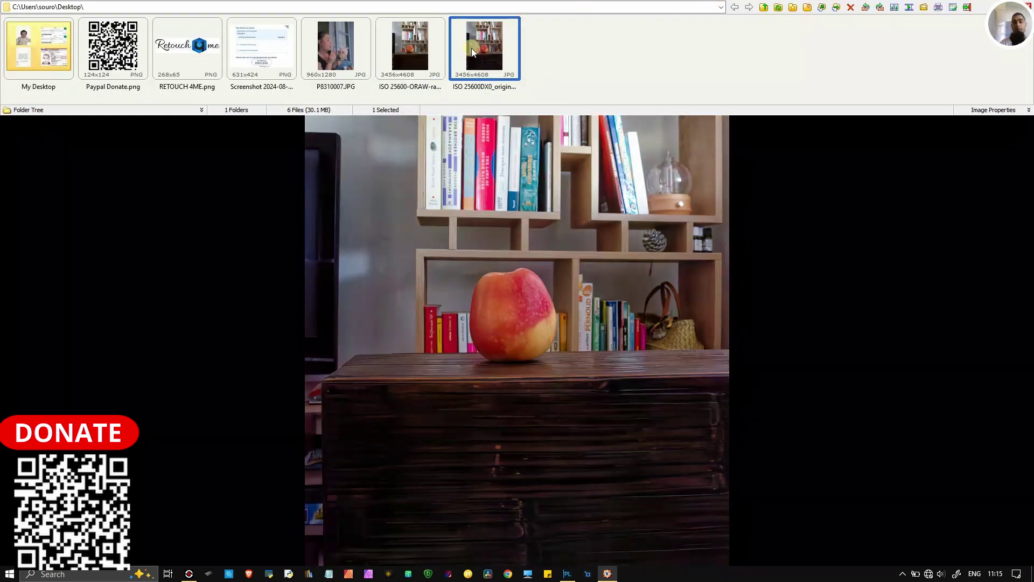
left_click(418, 46)
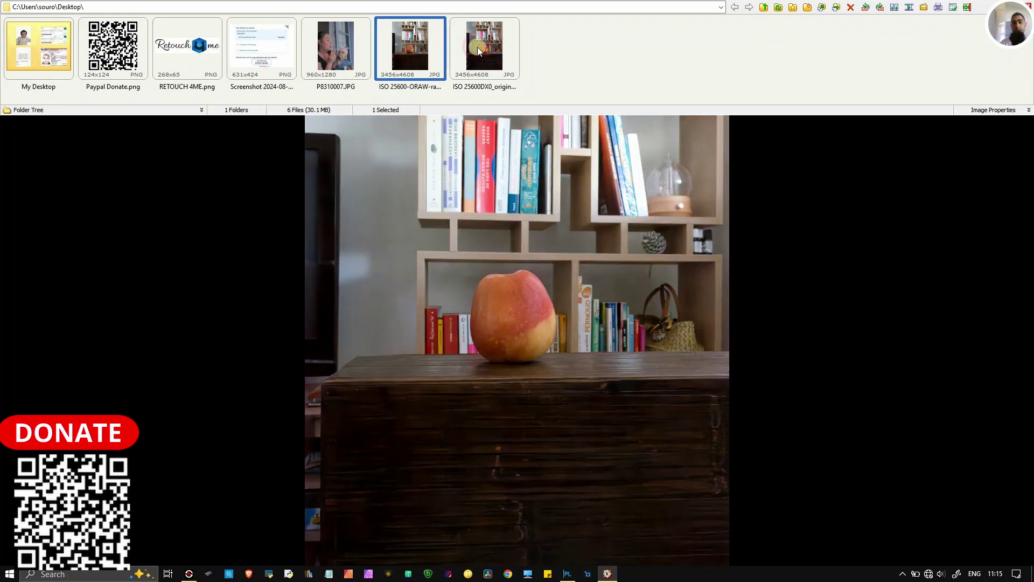
left_click(484, 48)
Settle on the Topaz photo and show it full screen with its file attributes and EXIF.
left_click(428, 51)
left_click(493, 54)
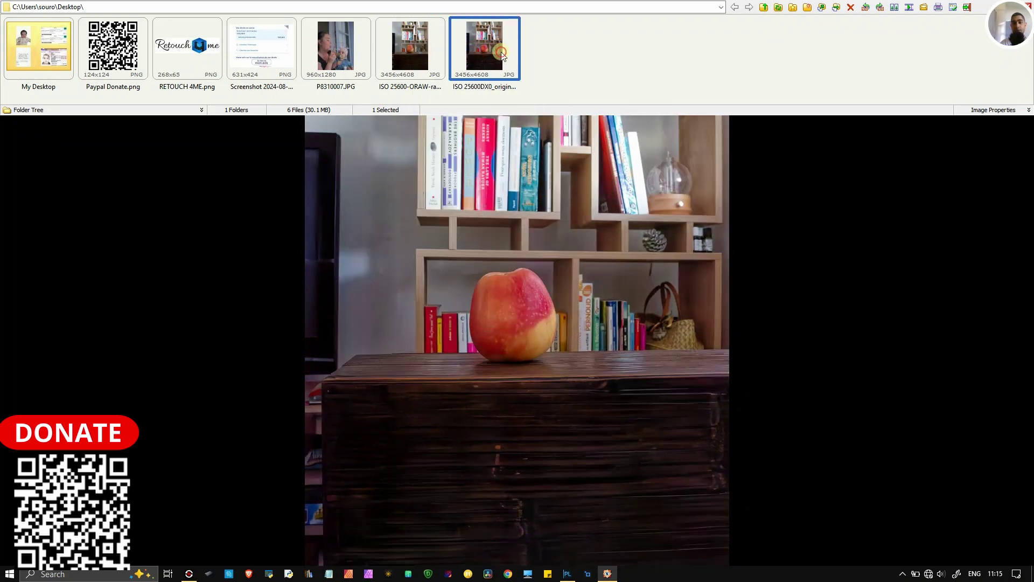
left_click(413, 60)
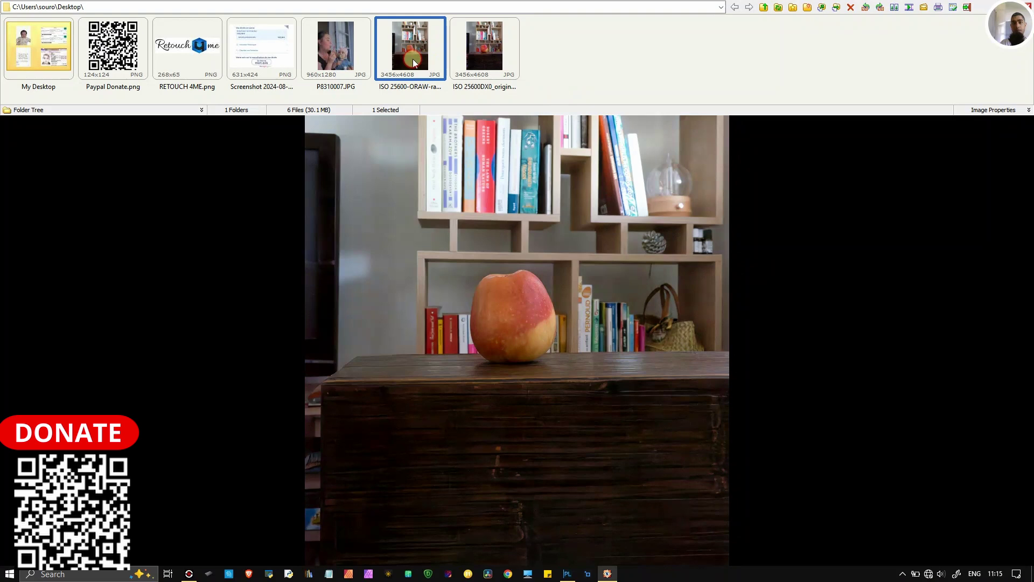
double_click(415, 63)
mouse_move(1030, 253)
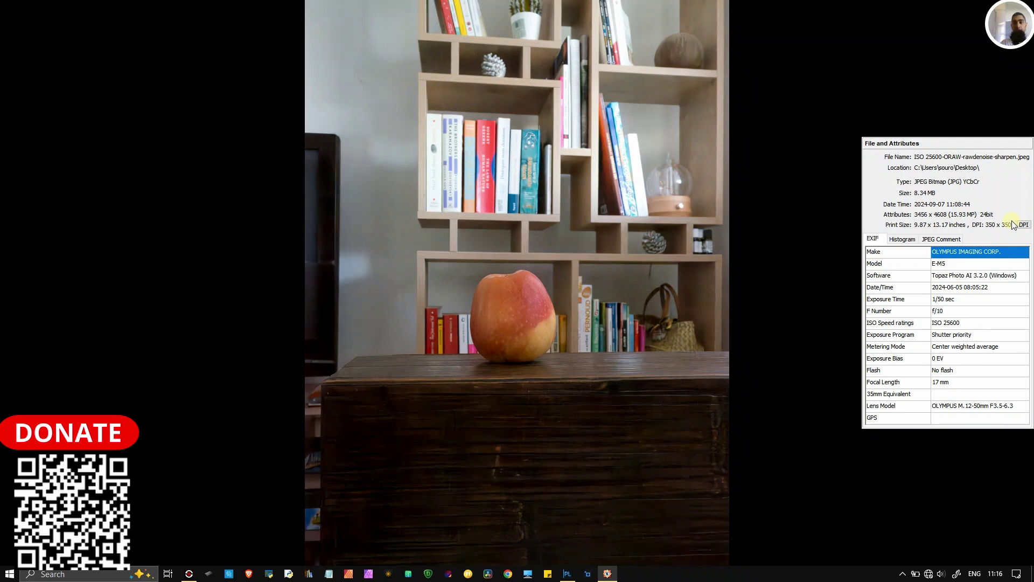
View the DxO ISO 25600DX0_original export's EXIF, briefly comparing it against the Topaz photo.
mouse_move(393, 6)
left_click(488, 44)
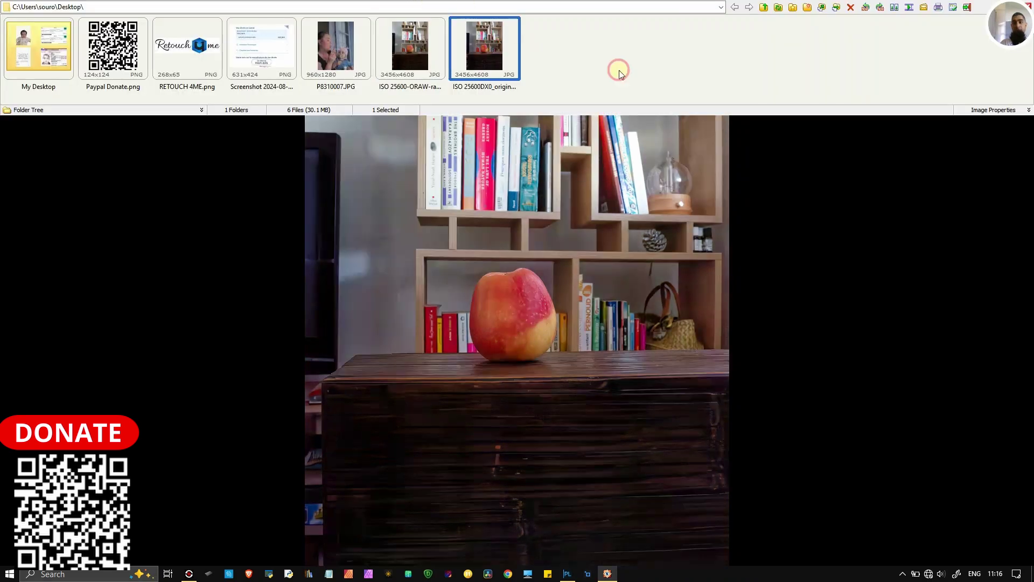
mouse_move(1030, 169)
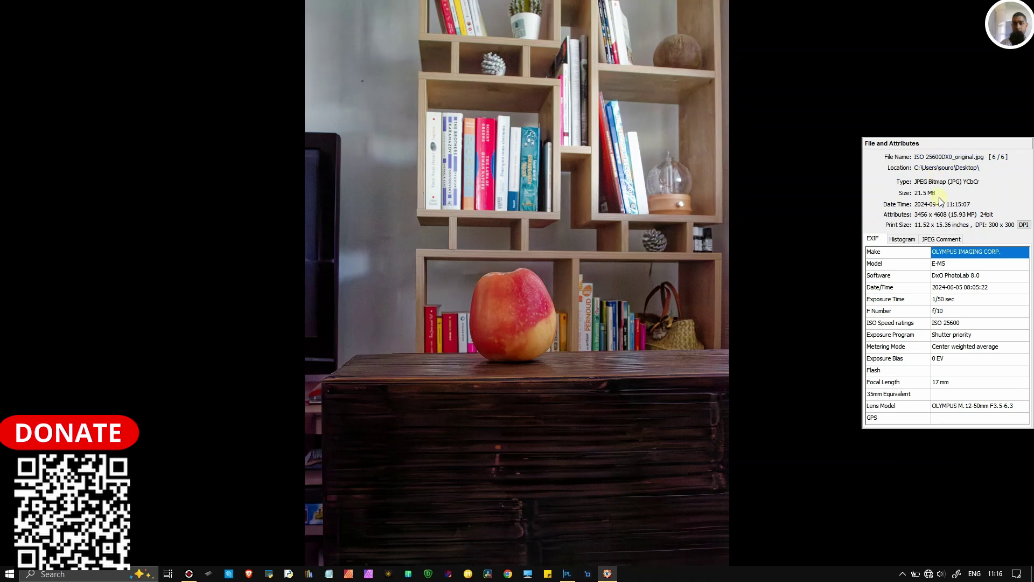
mouse_move(401, 6)
left_click(410, 50)
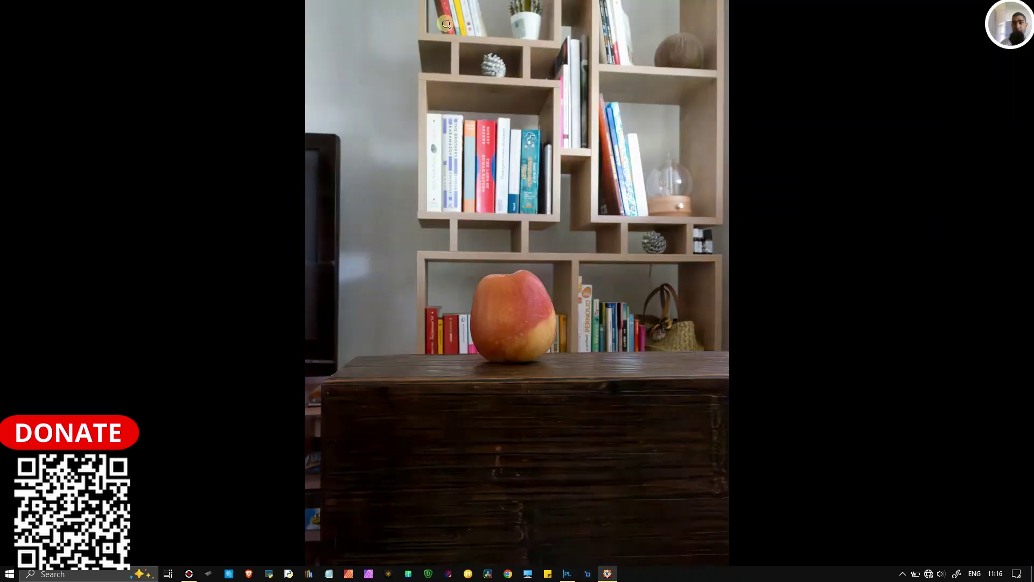
mouse_move(412, 27)
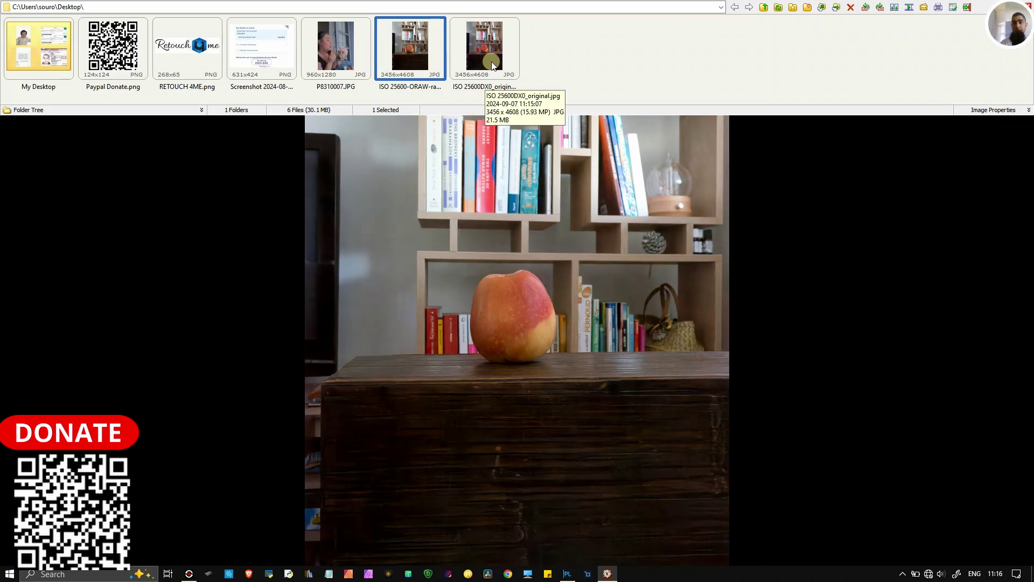
left_click(491, 63)
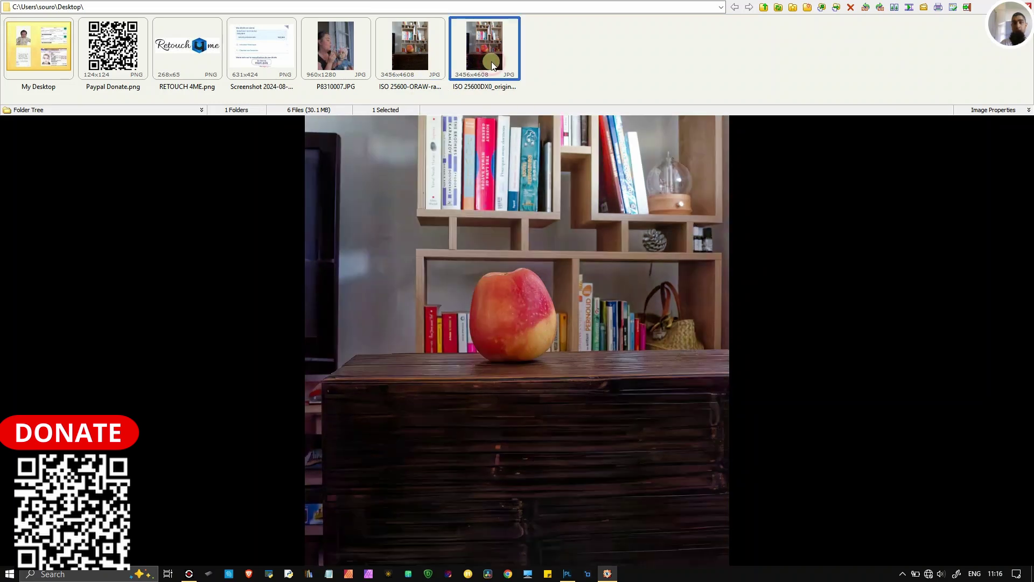
Select the Topaz and DxO photos and open them in side-by-side compare, zoomed in.
left_click(415, 56)
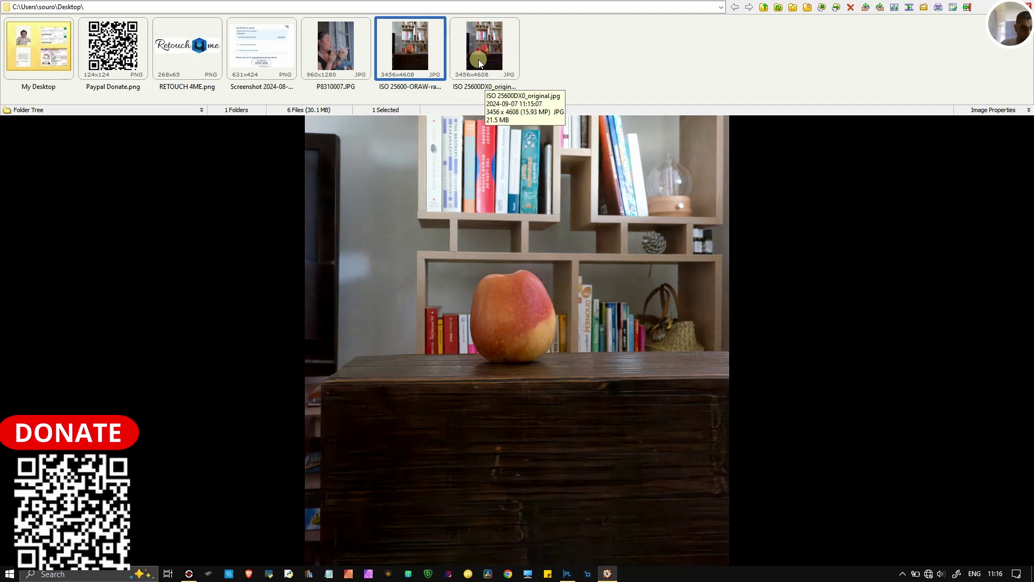
left_click(478, 60, "ctrl")
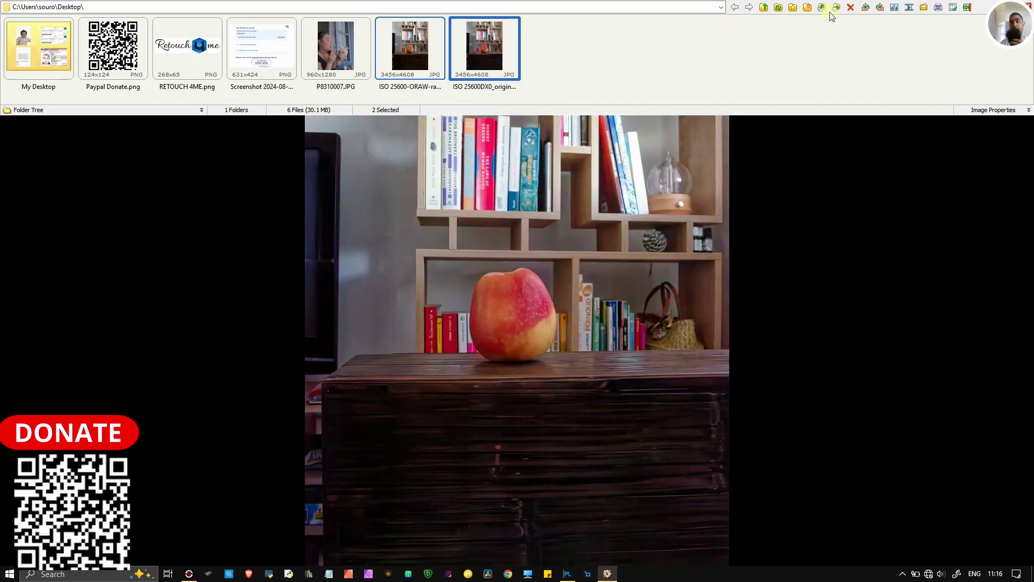
left_click(895, 8)
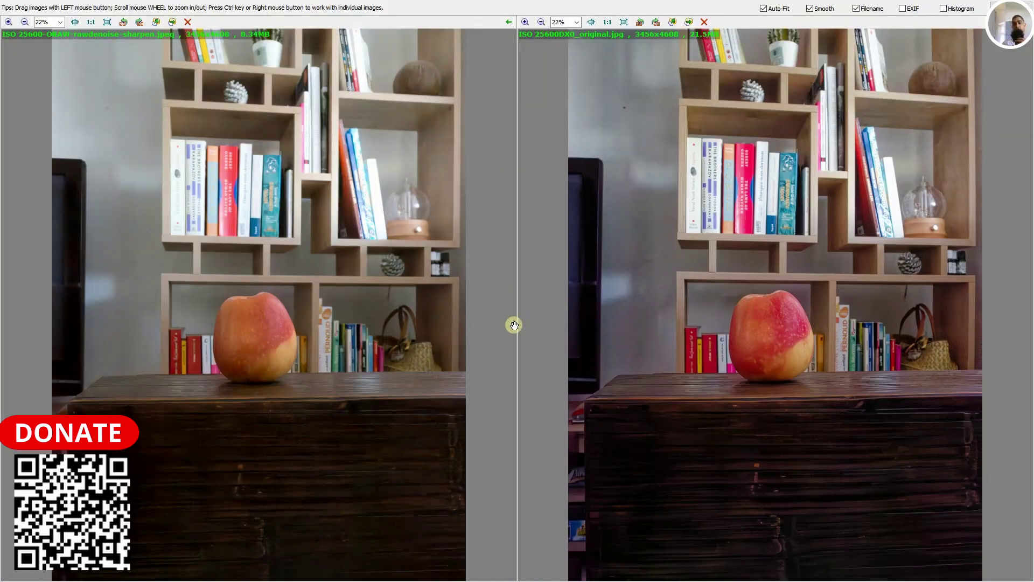
scroll(514, 325, "up", 3)
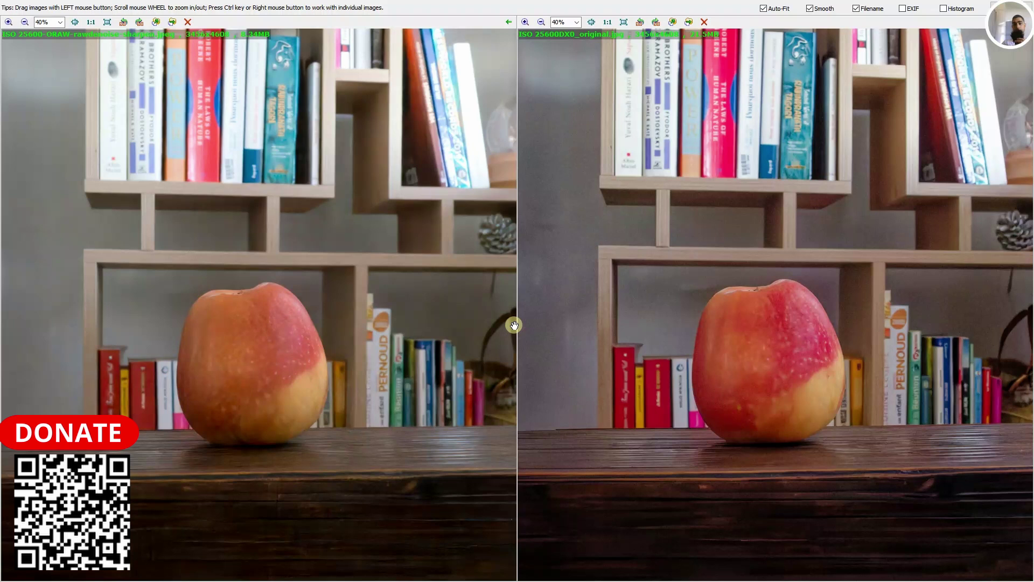
scroll(514, 325, "up", 2)
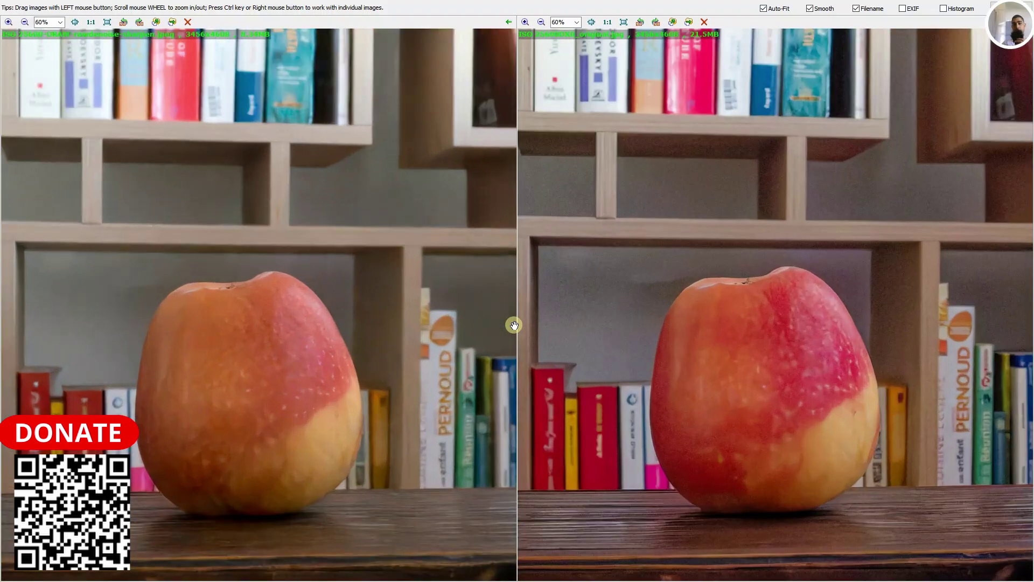
scroll(514, 325, "up", 2)
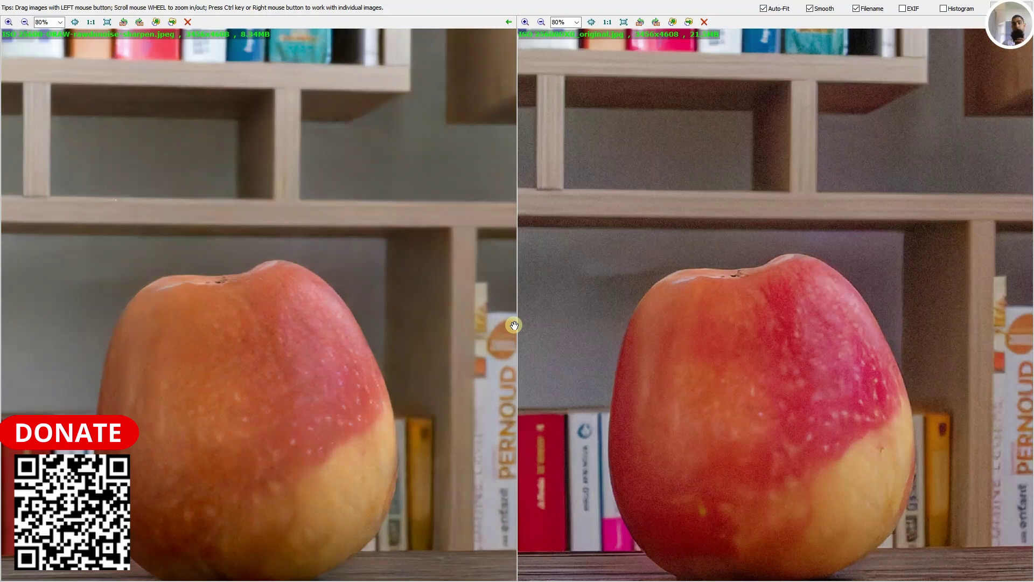
Pan both photos across the apple, bookshelf, books and bag, then zoom out to 50%.
left_click_drag(674, 342, 656, 229)
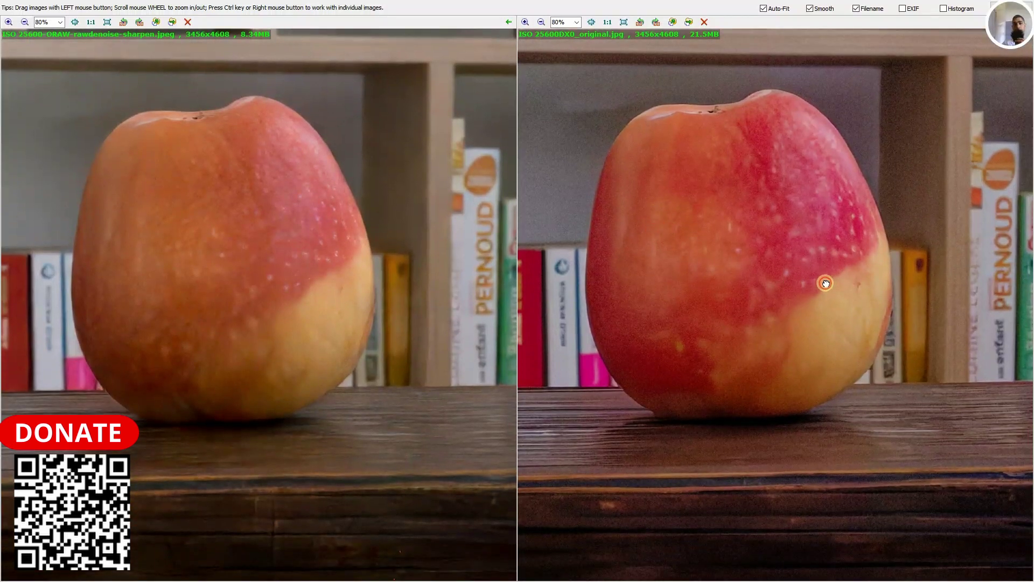
left_click_drag(826, 283, 708, 295)
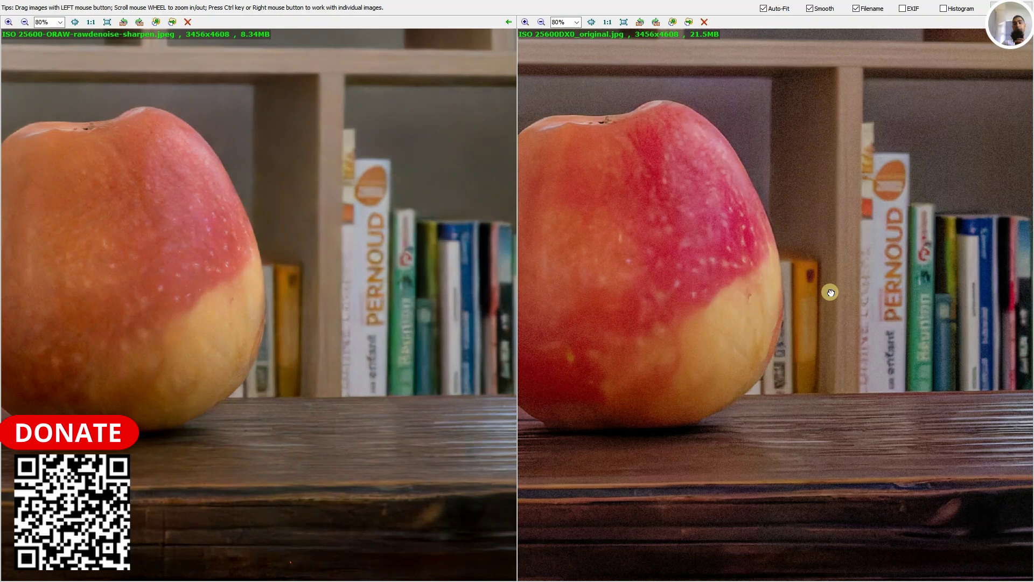
left_click_drag(831, 292, 688, 302)
left_click_drag(835, 302, 925, 426)
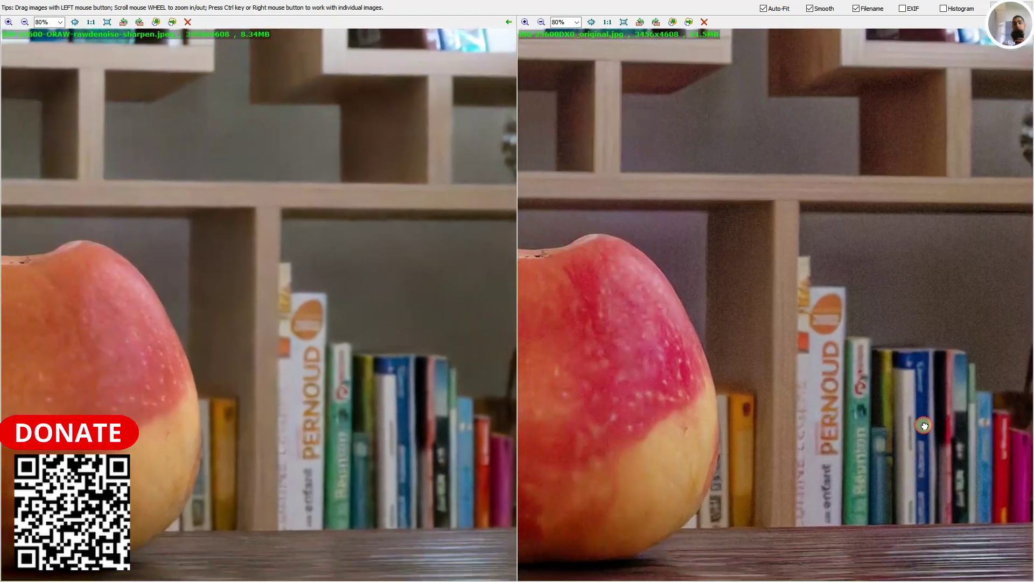
left_click_drag(568, 397, 766, 363)
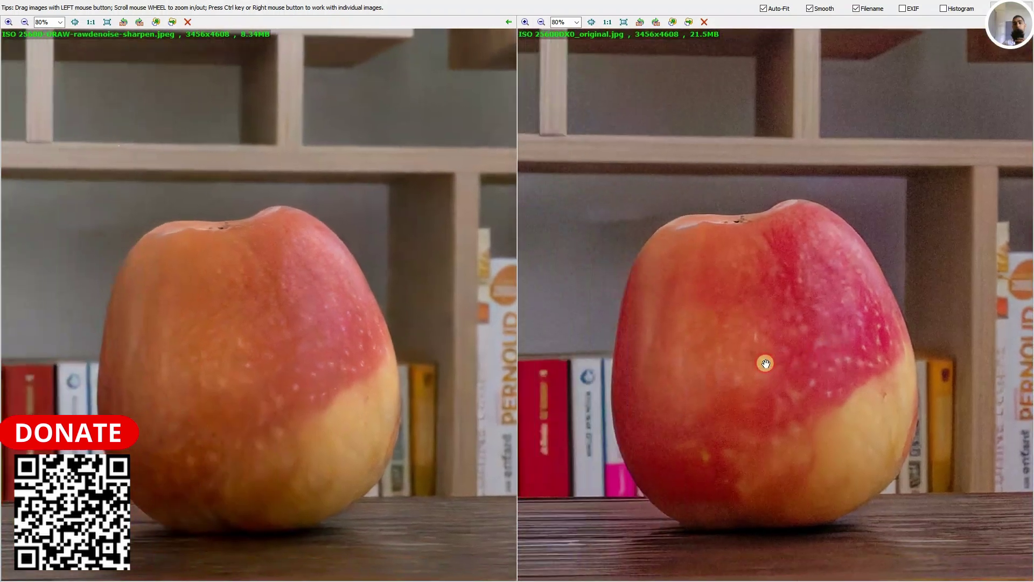
scroll(769, 356, "down", 3)
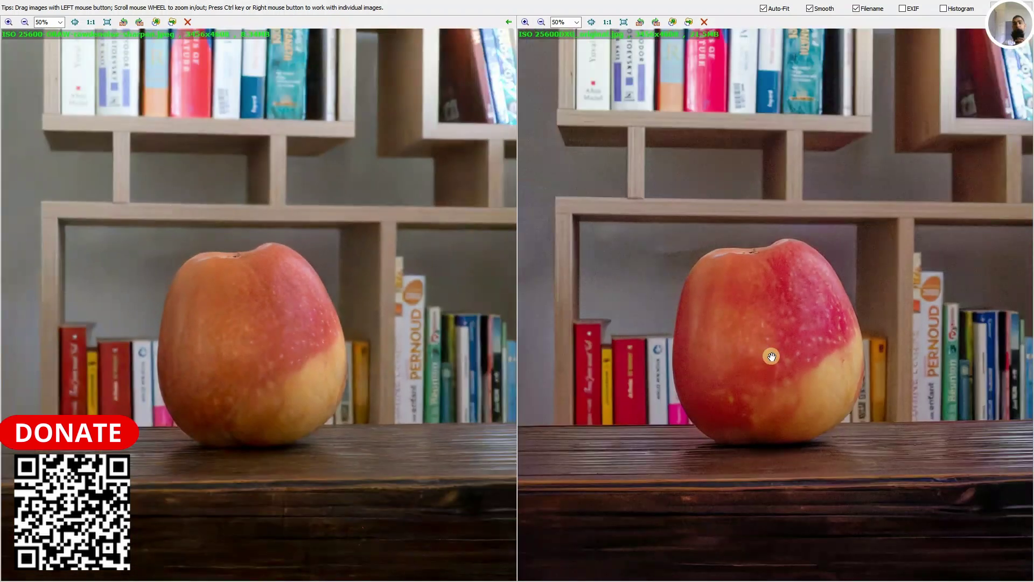
left_click_drag(752, 365, 698, 293)
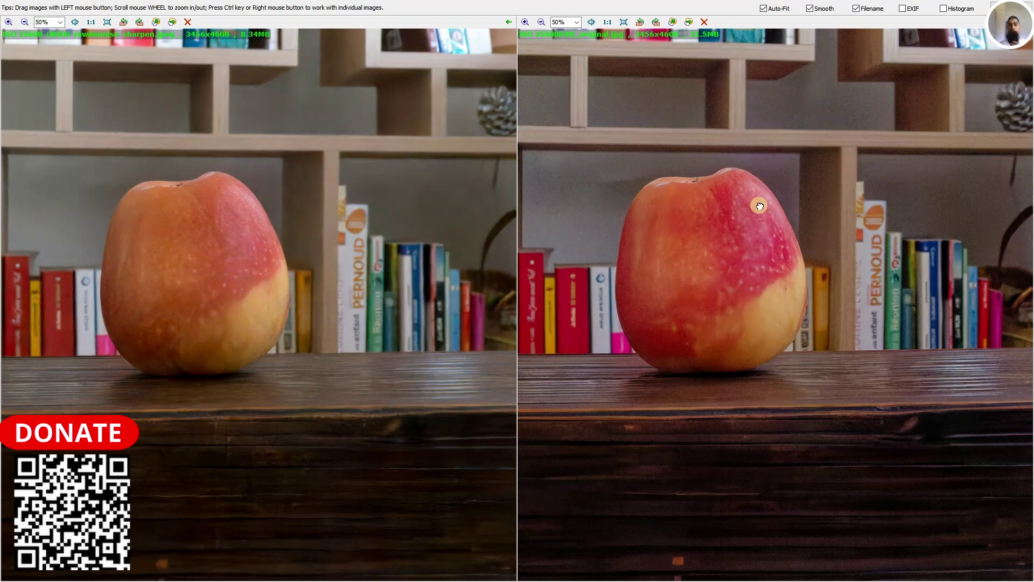
Pan both photos up to examine the books on the upper bookshelf.
left_click_drag(758, 204, 761, 402)
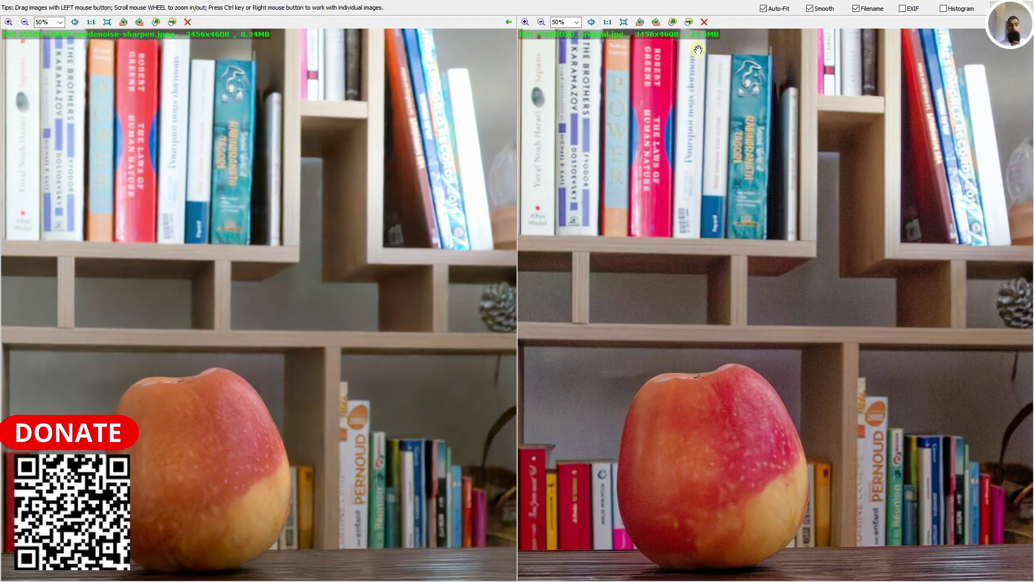
left_click_drag(707, 89, 776, 224)
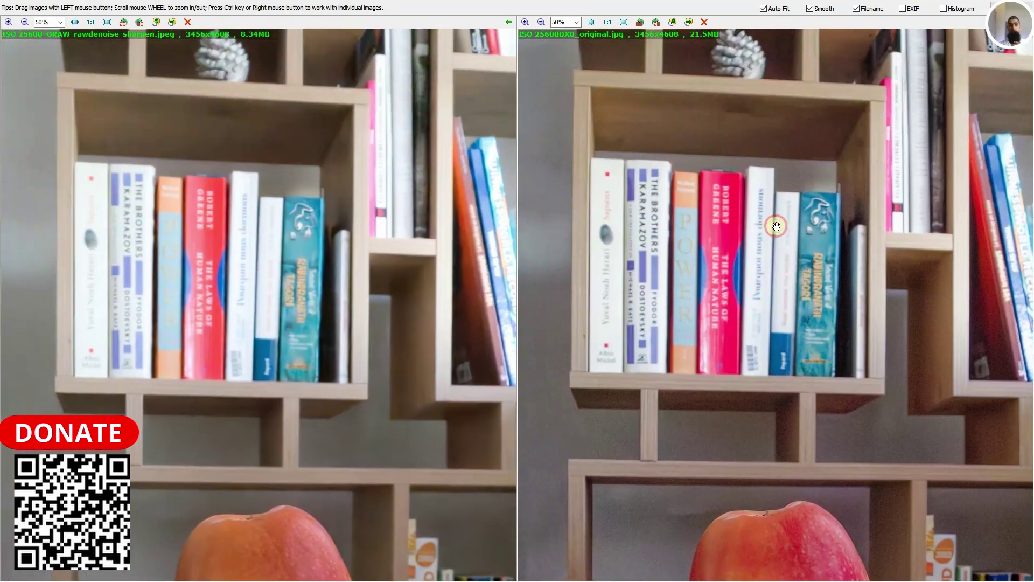
left_click(200, 223)
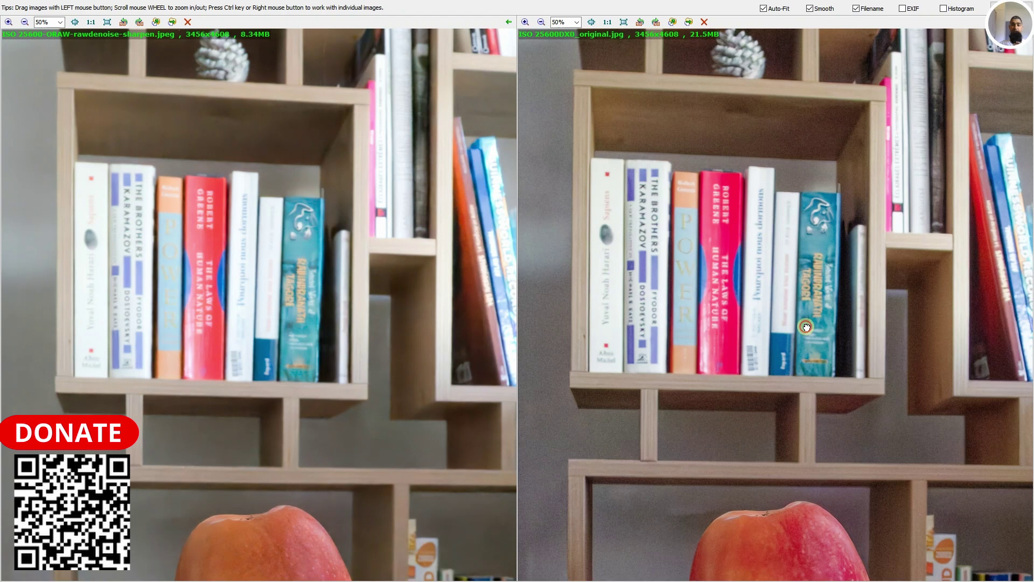
Pan back down to the apple, table and straw bag in both photos.
left_click_drag(806, 326, 734, 292)
left_click_drag(744, 363, 725, 273)
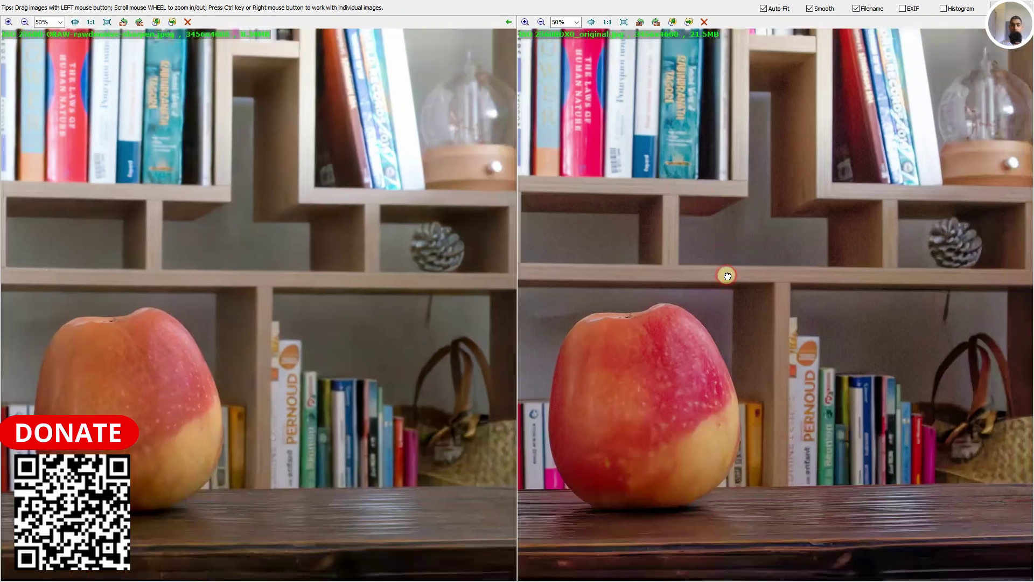
left_click_drag(727, 374, 704, 295)
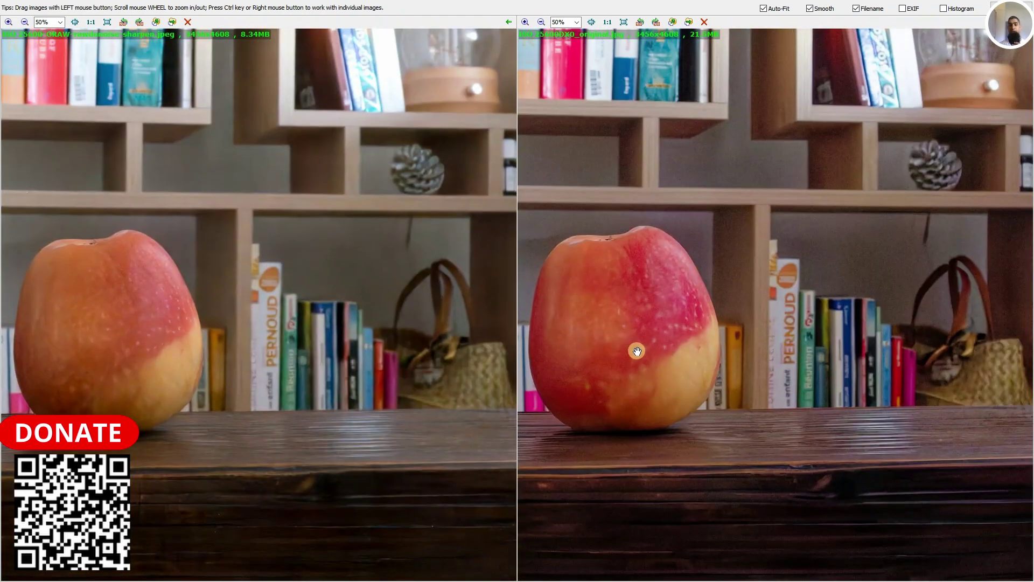
left_click_drag(633, 318, 637, 306)
left_click_drag(686, 358, 652, 330)
left_click_drag(372, 349, 344, 349)
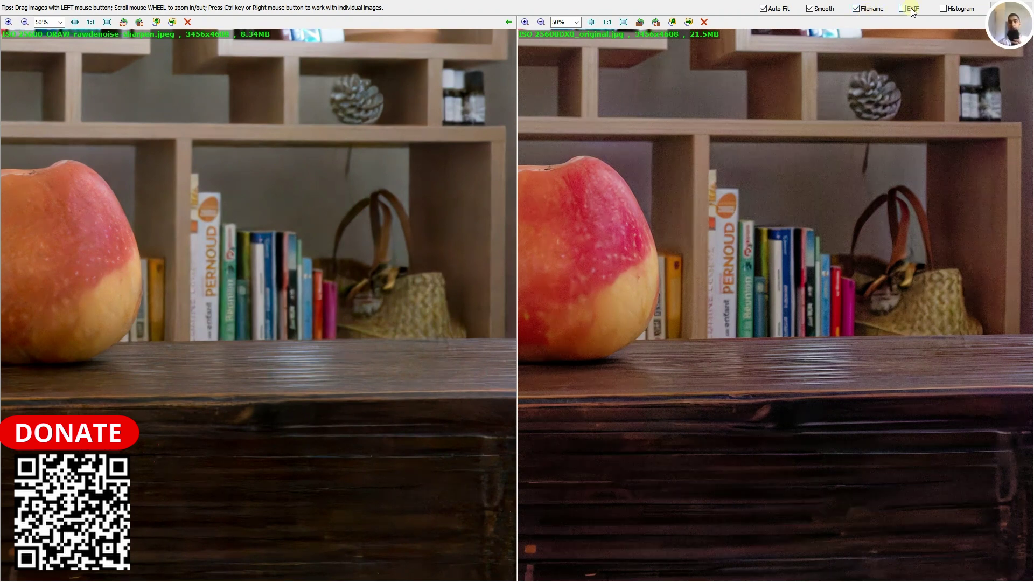
Try the histogram overlay, then show EXIF data (ISO 25600, 1/50 sec, f/10) on both photos.
left_click(944, 9)
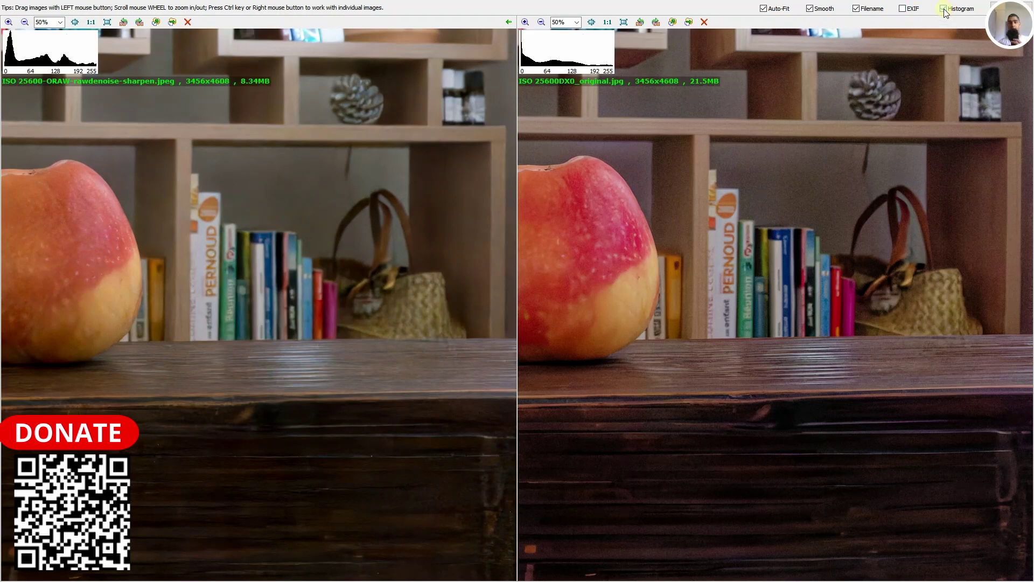
left_click(944, 9)
left_click(903, 8)
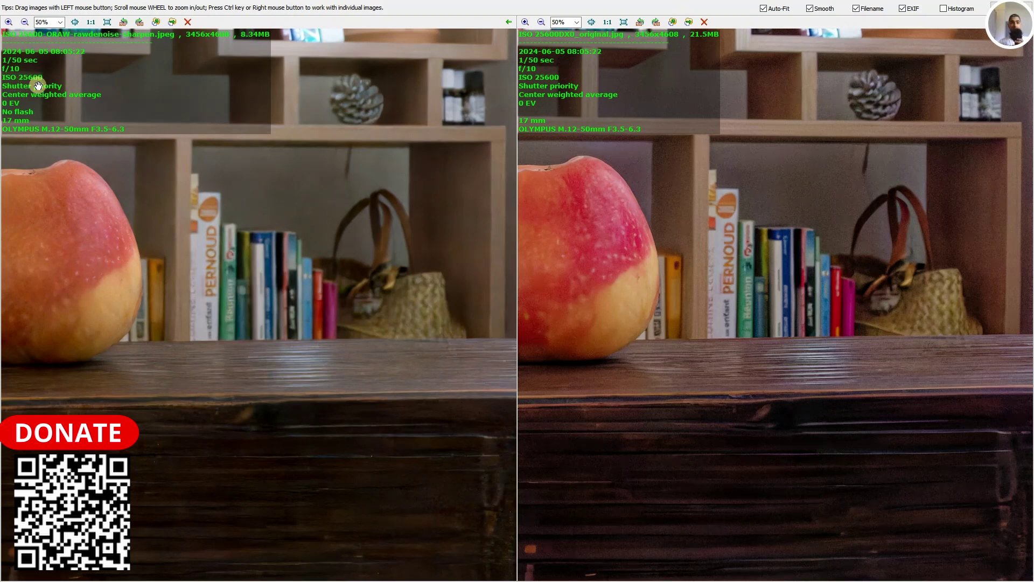
Centre the apple in both photos, then pan to the bare wall beside the shelves and zoom in.
left_click_drag(88, 289, 259, 307)
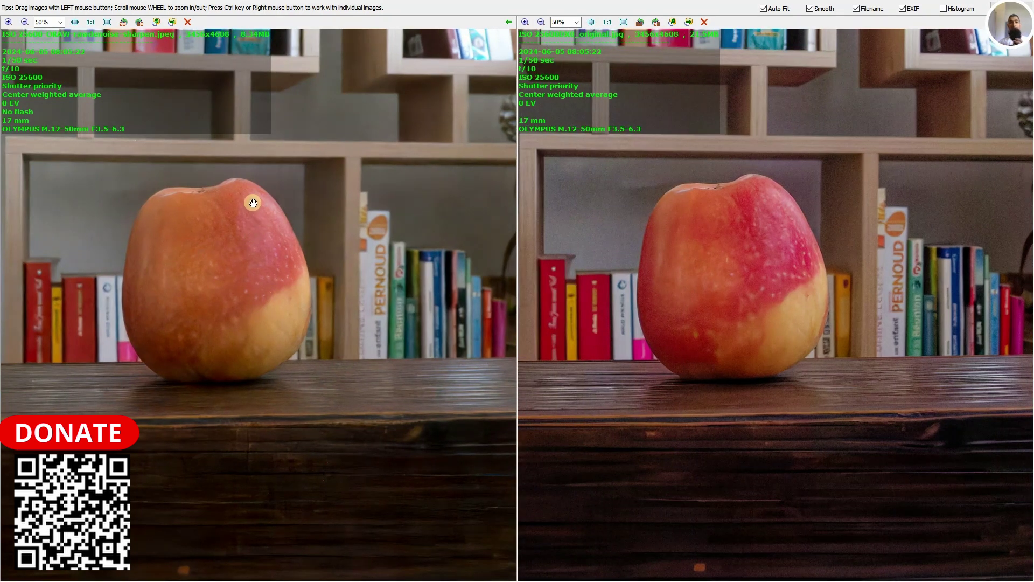
left_click_drag(275, 259, 373, 279)
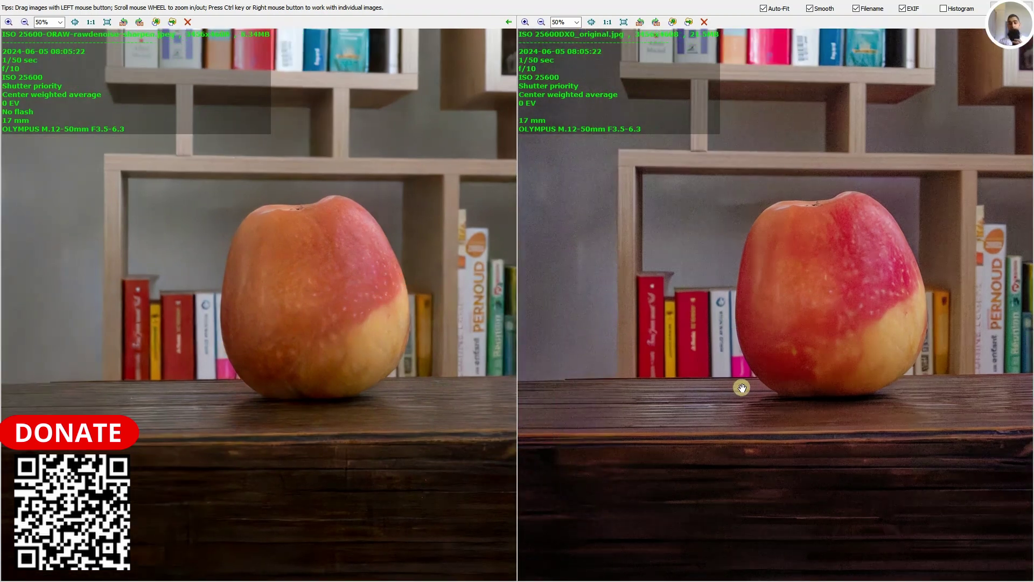
left_click_drag(655, 291, 801, 351)
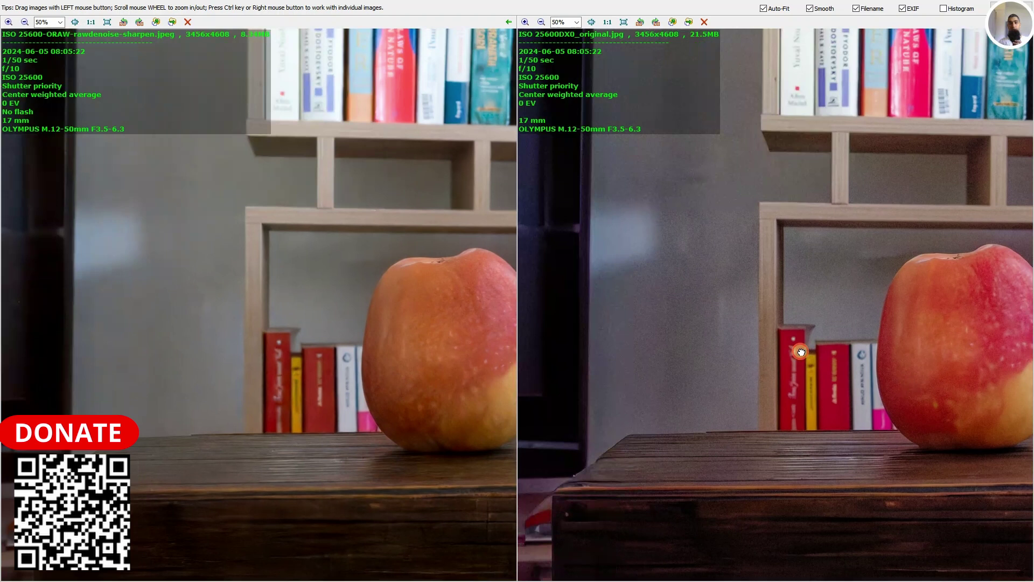
scroll(694, 333, "up", 1)
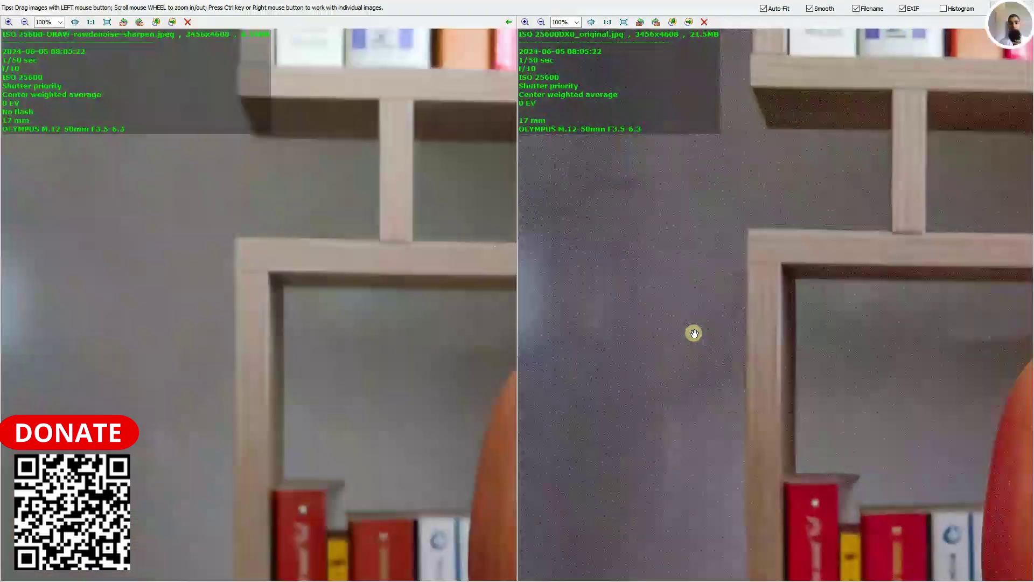
scroll(694, 333, "up", 1)
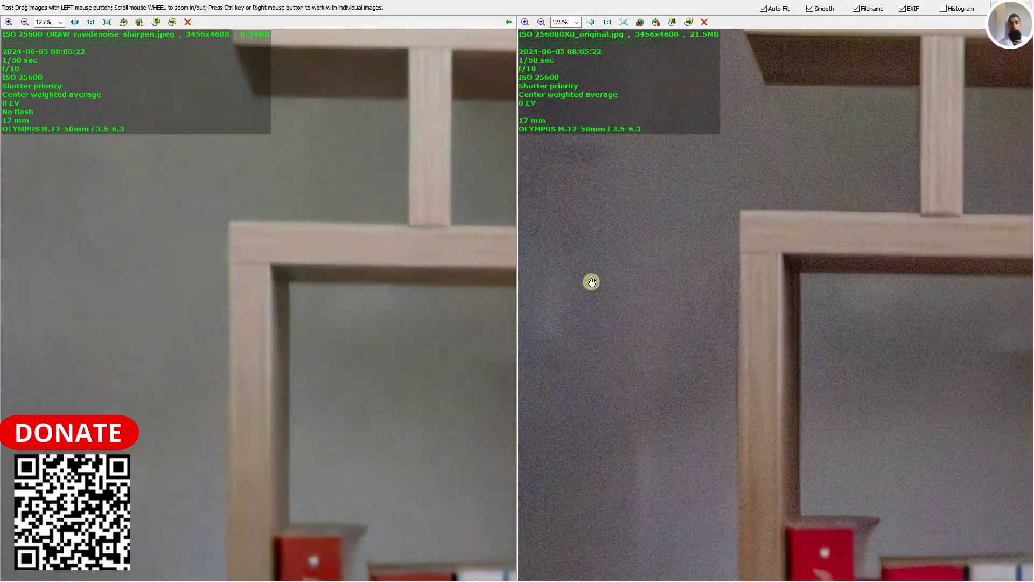
Compare noise at the dark wall edge, zooming between 22% and 175%, ending at 80%.
left_click_drag(150, 312, 443, 312)
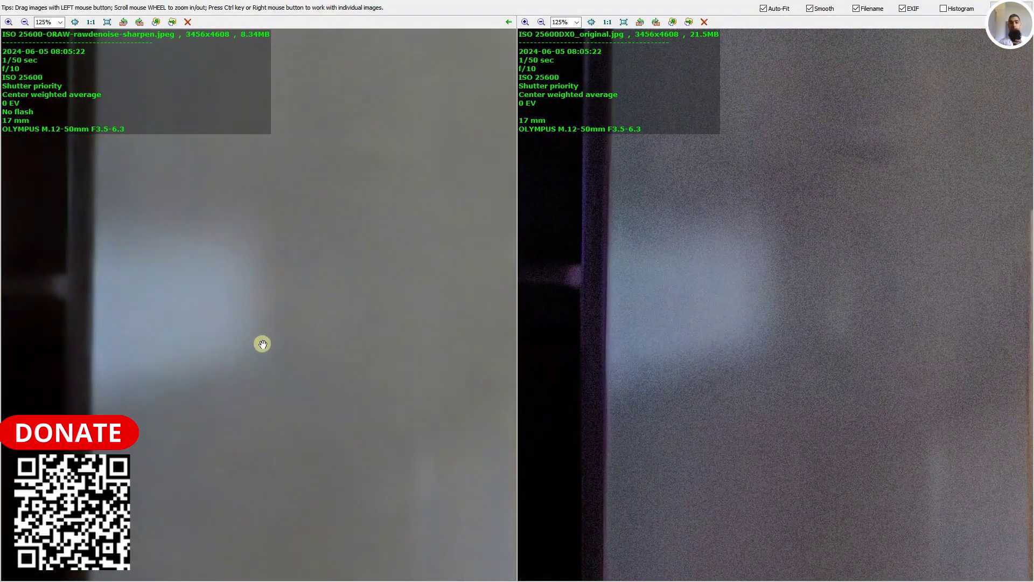
scroll(263, 343, "down", 3)
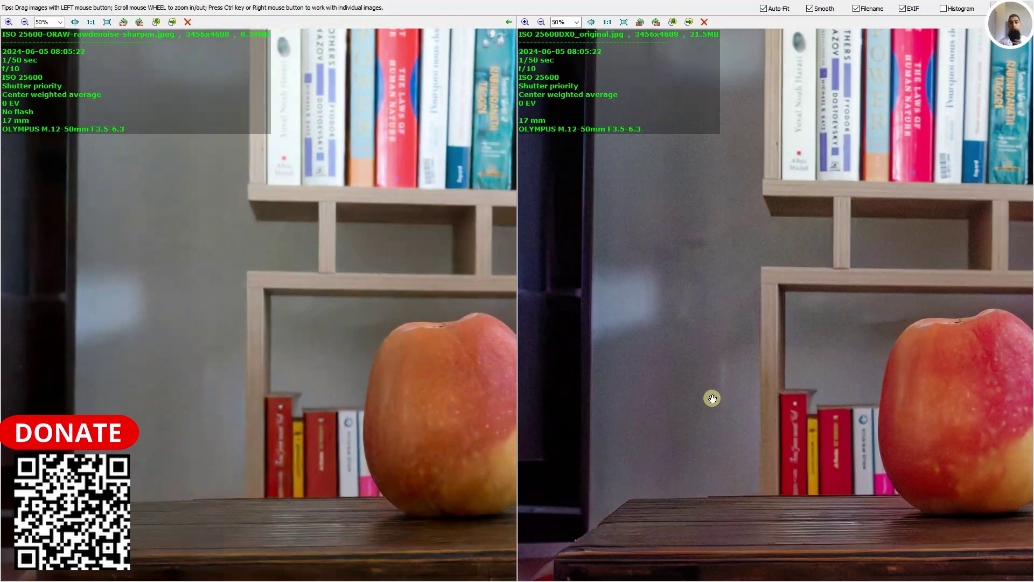
scroll(715, 362, "up", 3)
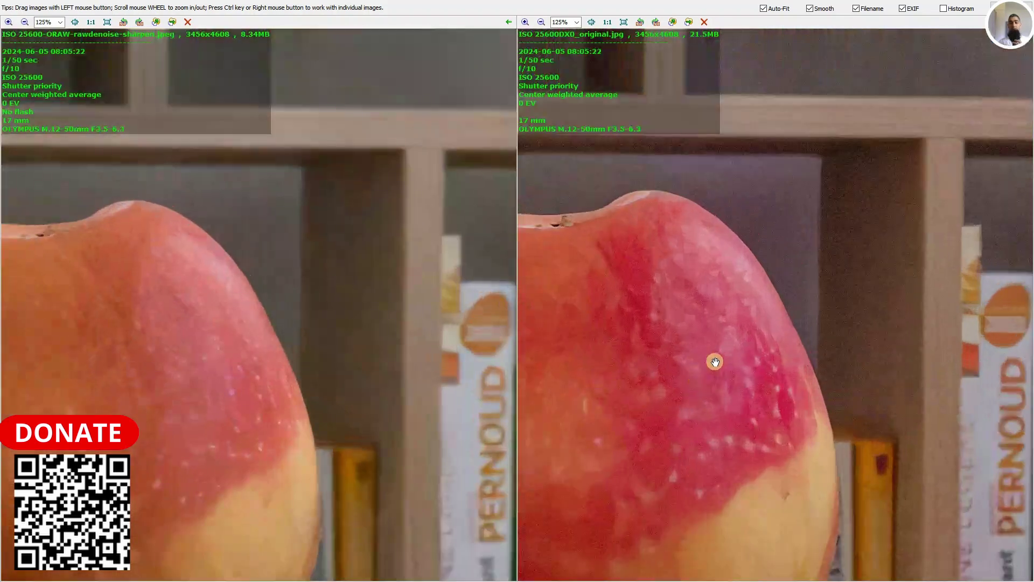
scroll(715, 361, "down", 4)
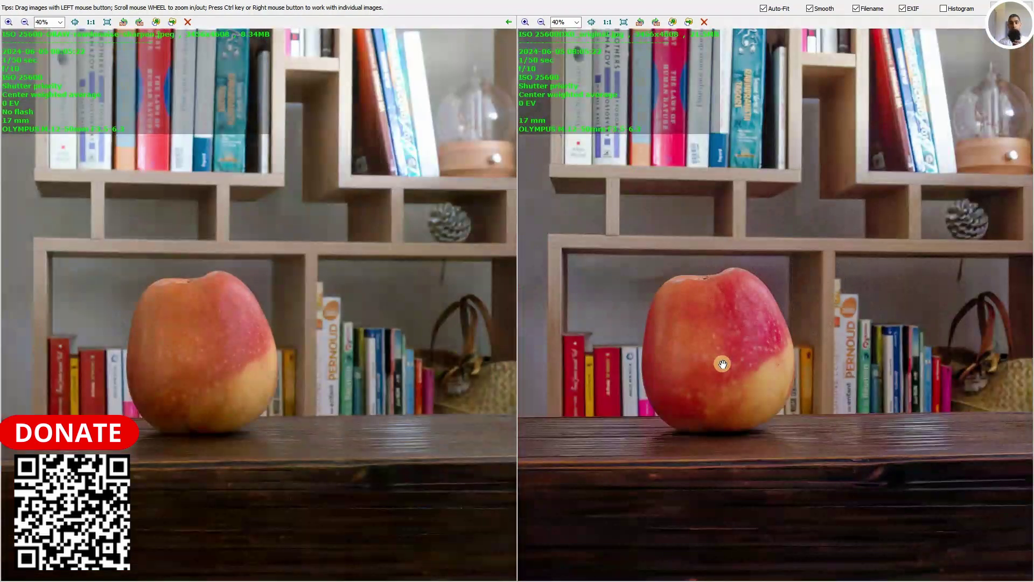
scroll(722, 363, "up", 3)
scroll(724, 363, "up", 2)
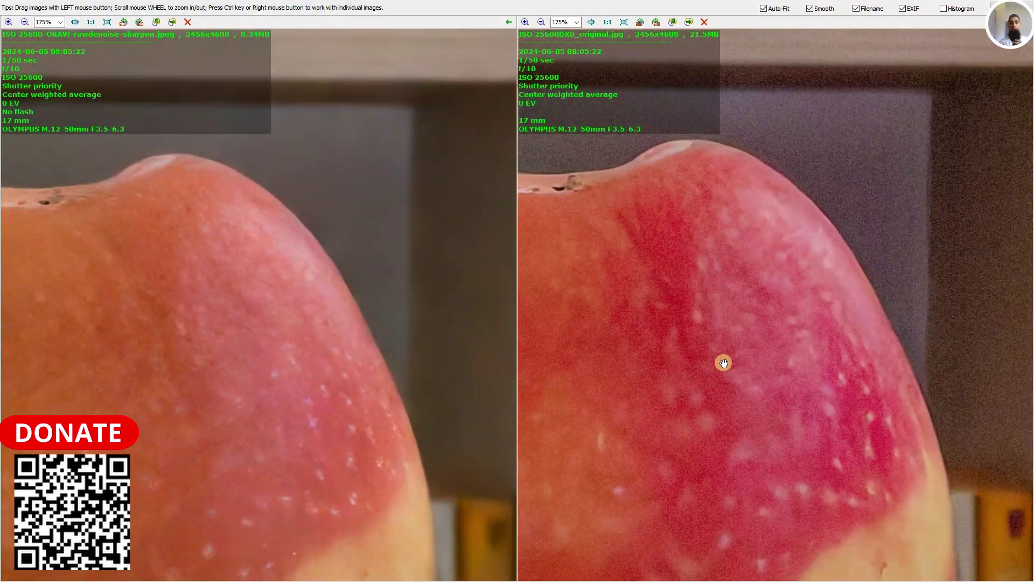
scroll(724, 363, "down", 5)
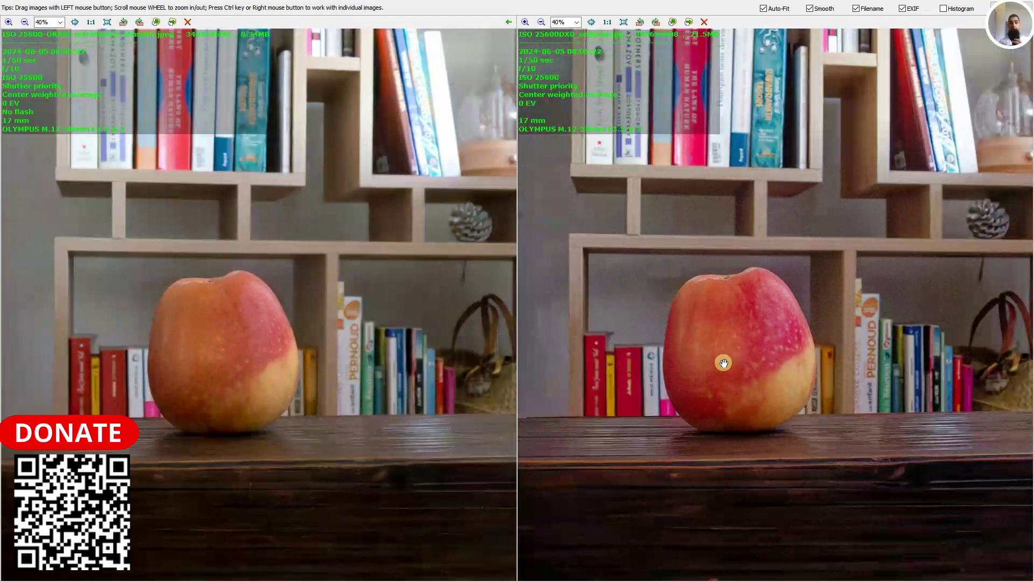
scroll(723, 362, "down", 2)
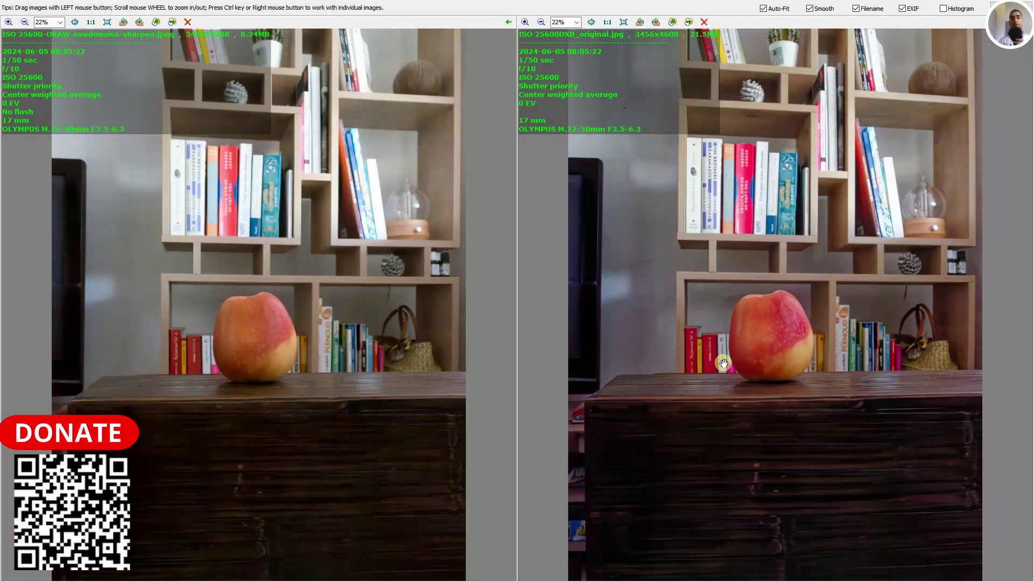
scroll(724, 362, "up", 4)
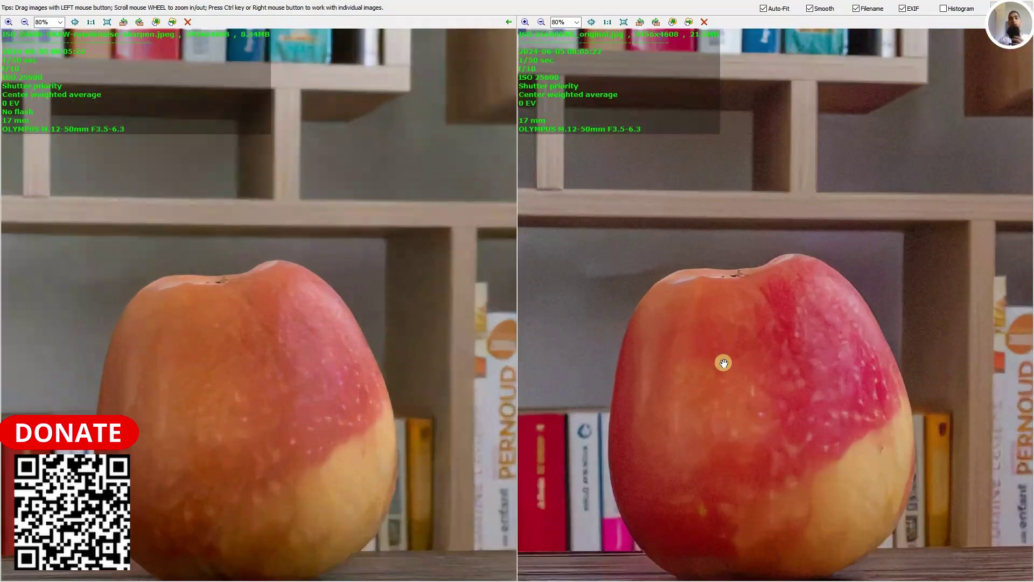